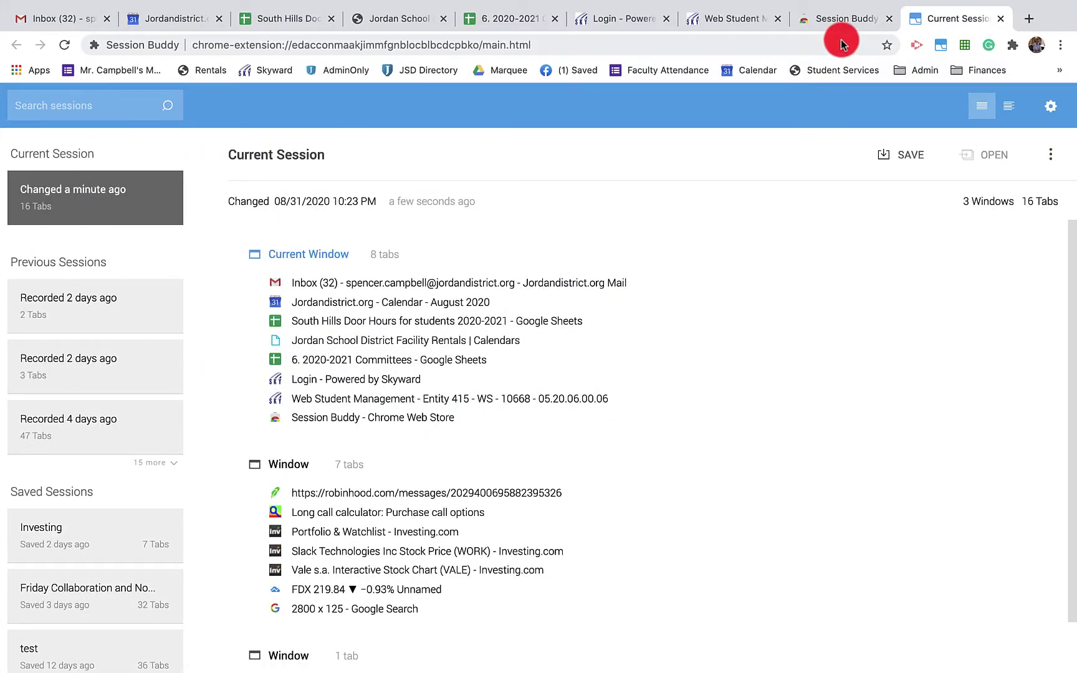
# Switch to the Session Buddy Chrome Web Store tab.
pyautogui.click(844, 28)
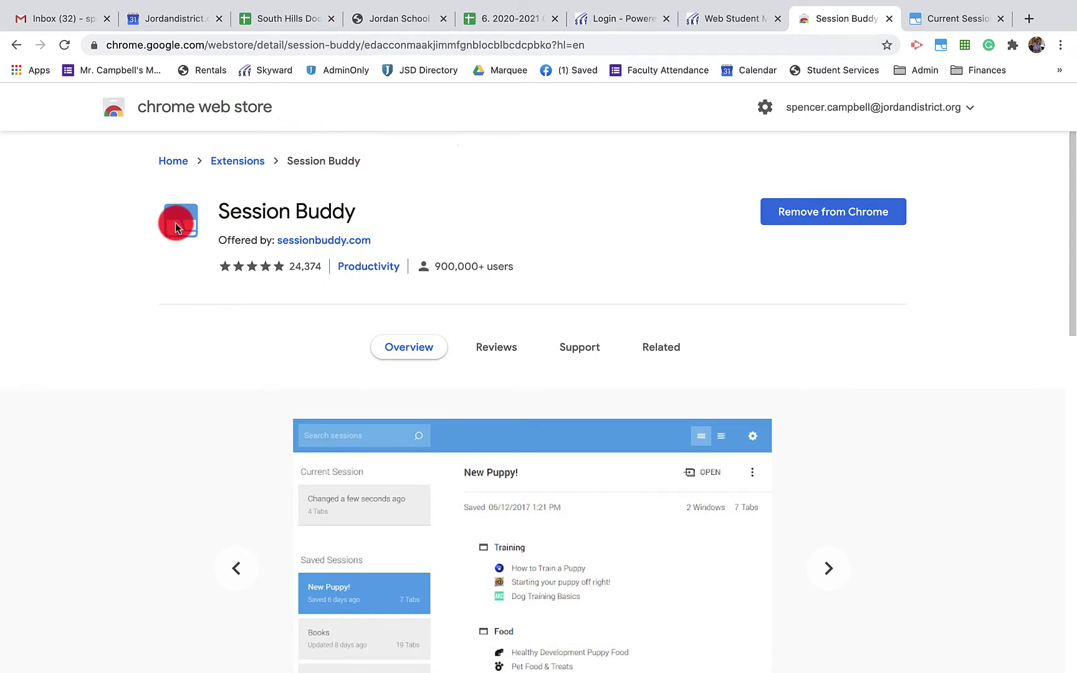
pyautogui.scroll(5, 175, 222)
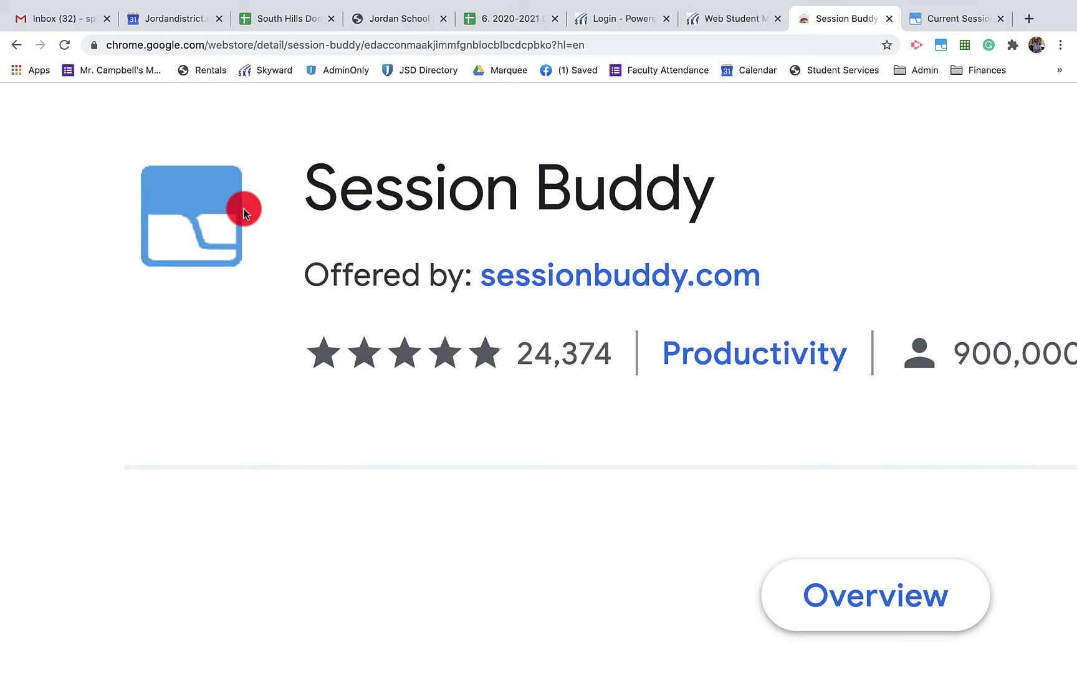
pyautogui.scroll(-5, 213, 205)
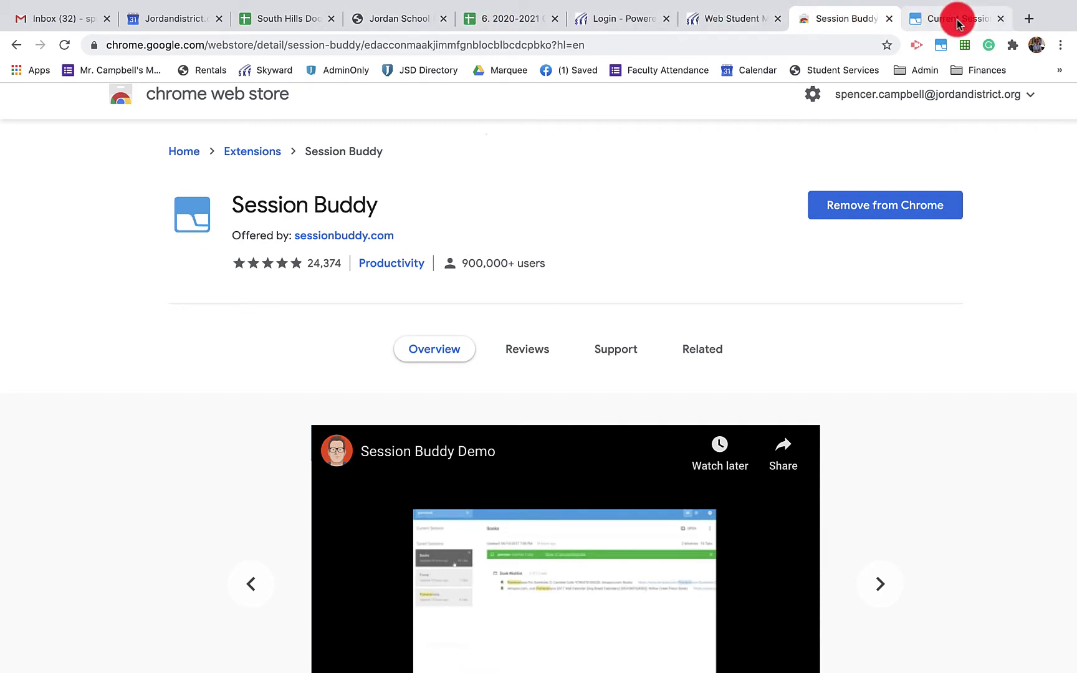
# Close the old Current Session tab and look at the browser windows on the other desktops.
pyautogui.click(1000, 19)
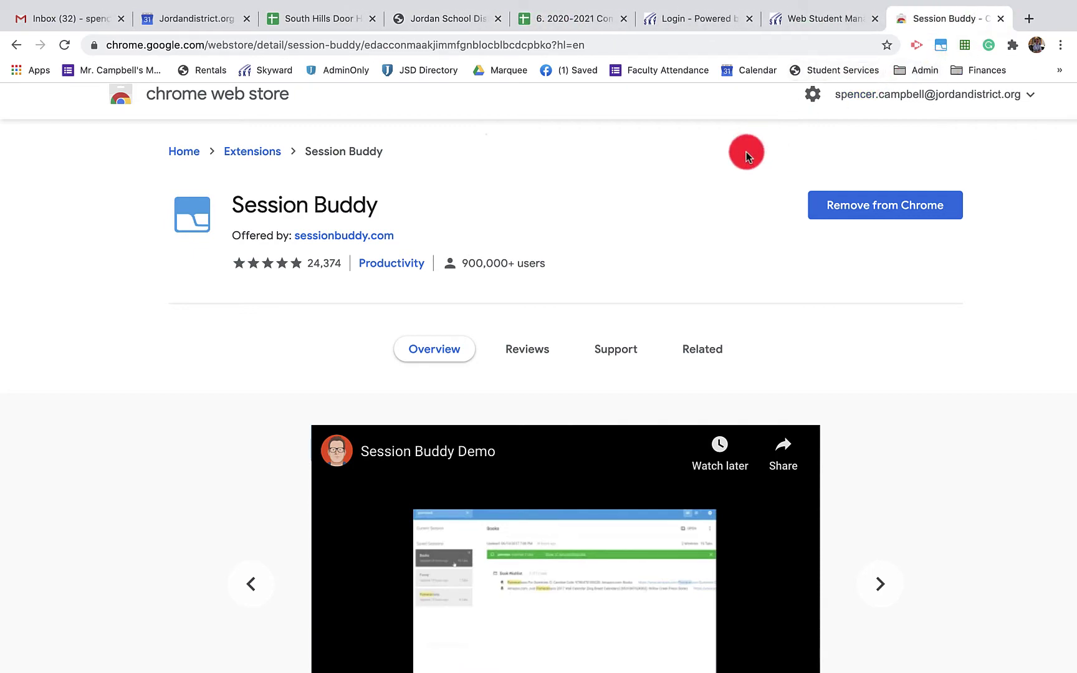
pyautogui.hotkey('ctrl', 'Right')
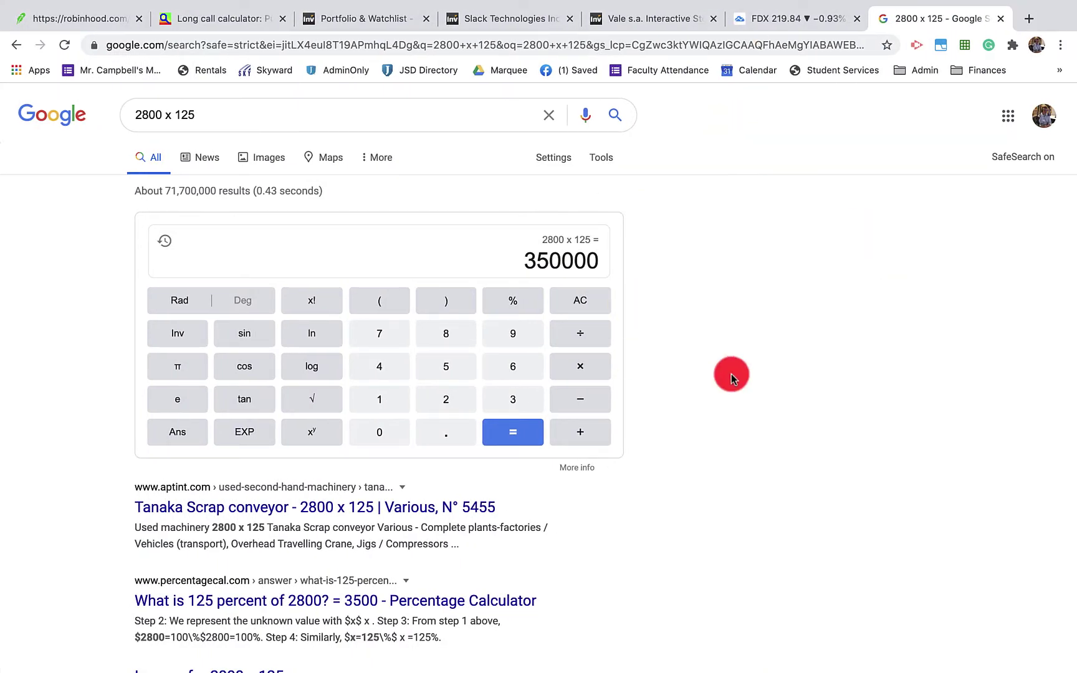
pyautogui.hotkey('ctrl', 'Right')
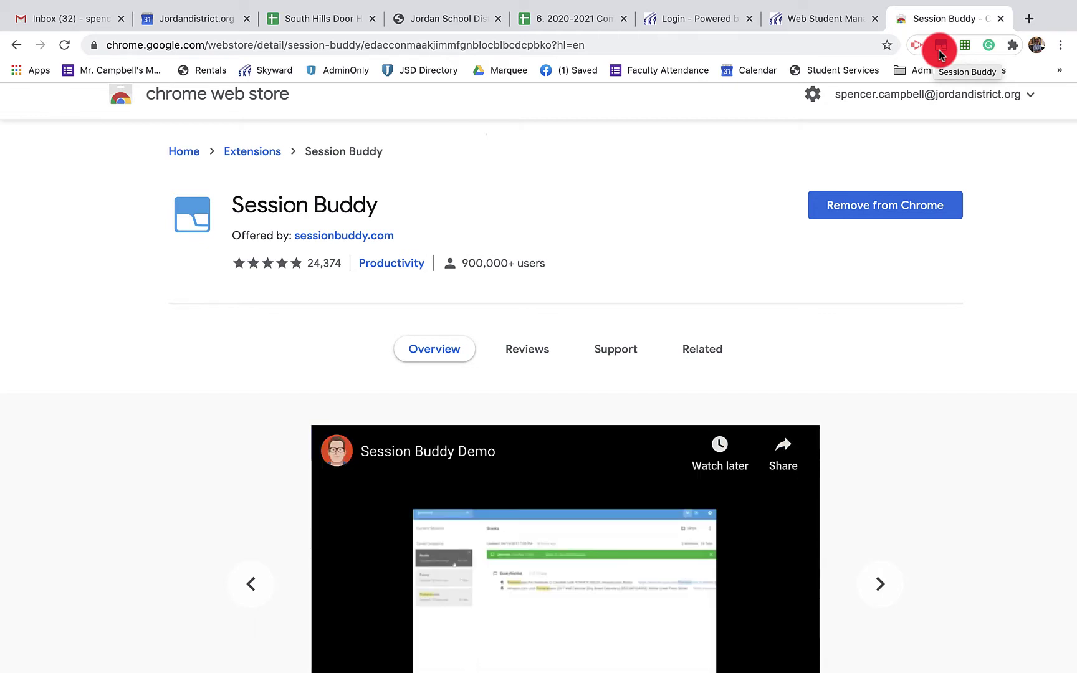
# Reopen the Session Buddy overview and scroll through the current session's three windows.
pyautogui.click(939, 49)
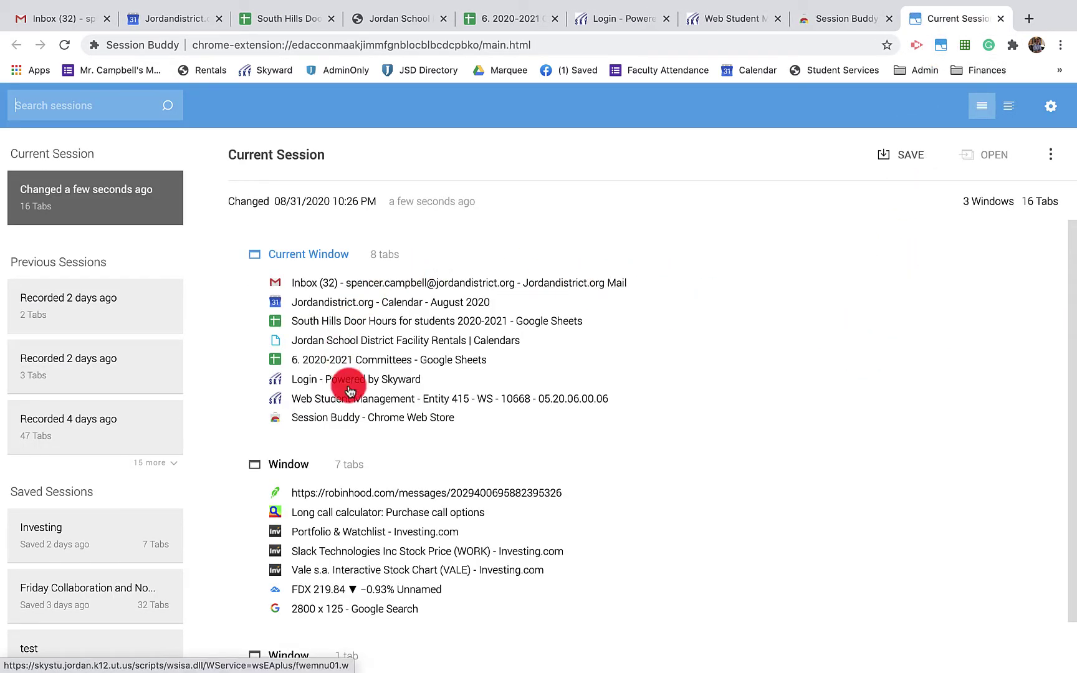
pyautogui.scroll(-2, 626, 426)
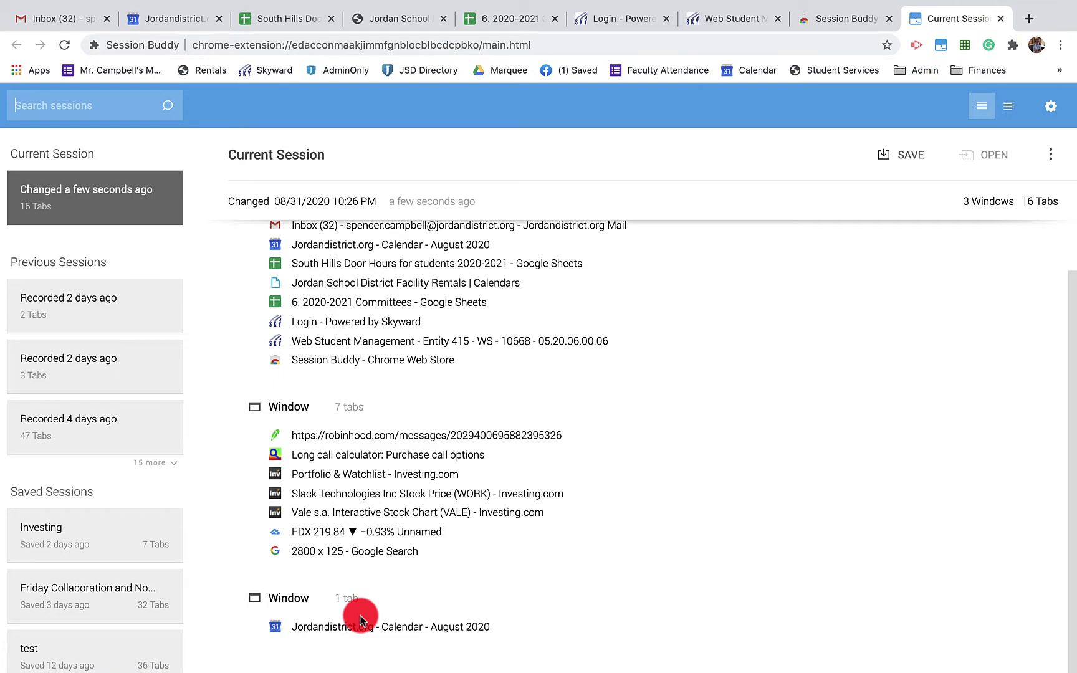
pyautogui.scroll(2, 356, 437)
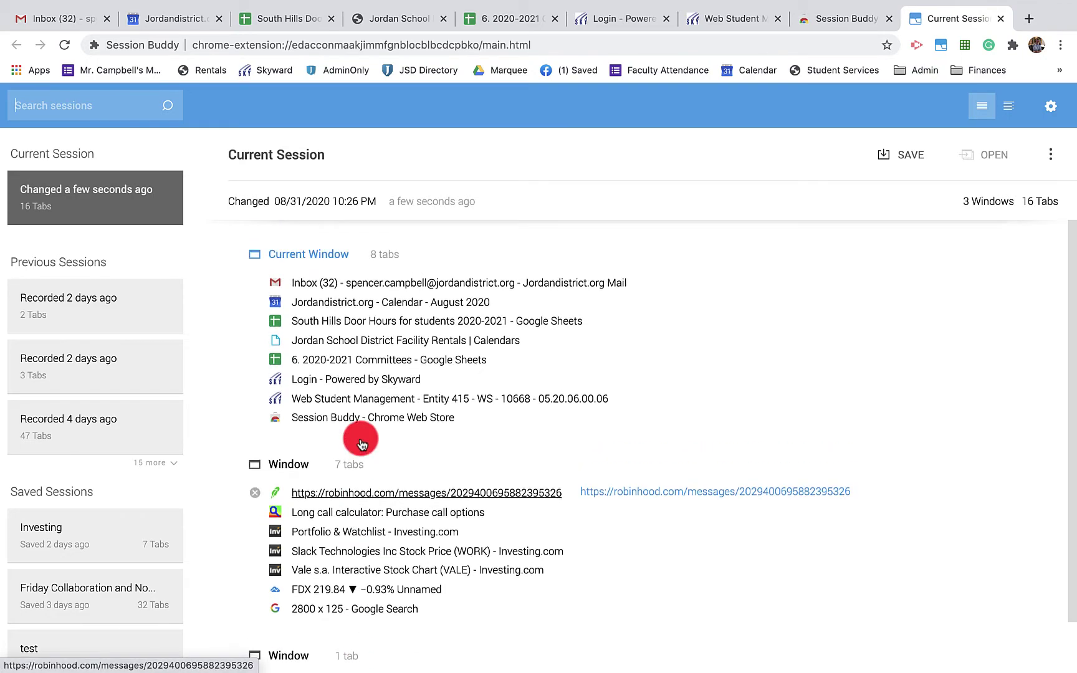
# Save the current window's 8 tabs as a session named 'Starter Window'.
pyautogui.click(328, 260)
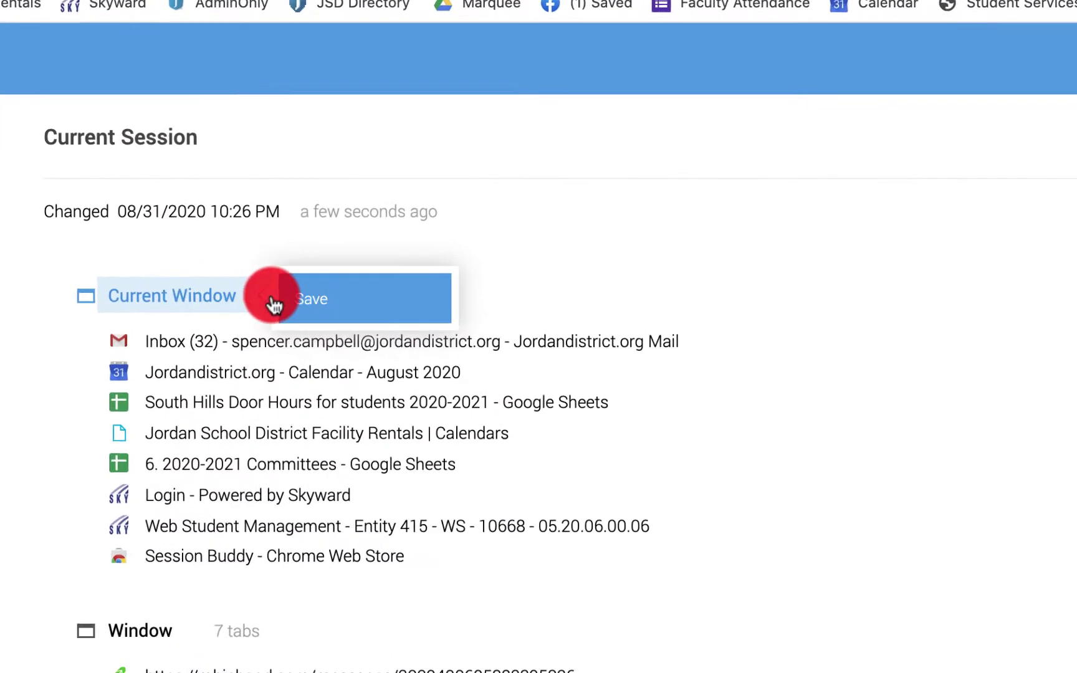
pyautogui.click(371, 259)
pyautogui.click(450, 110)
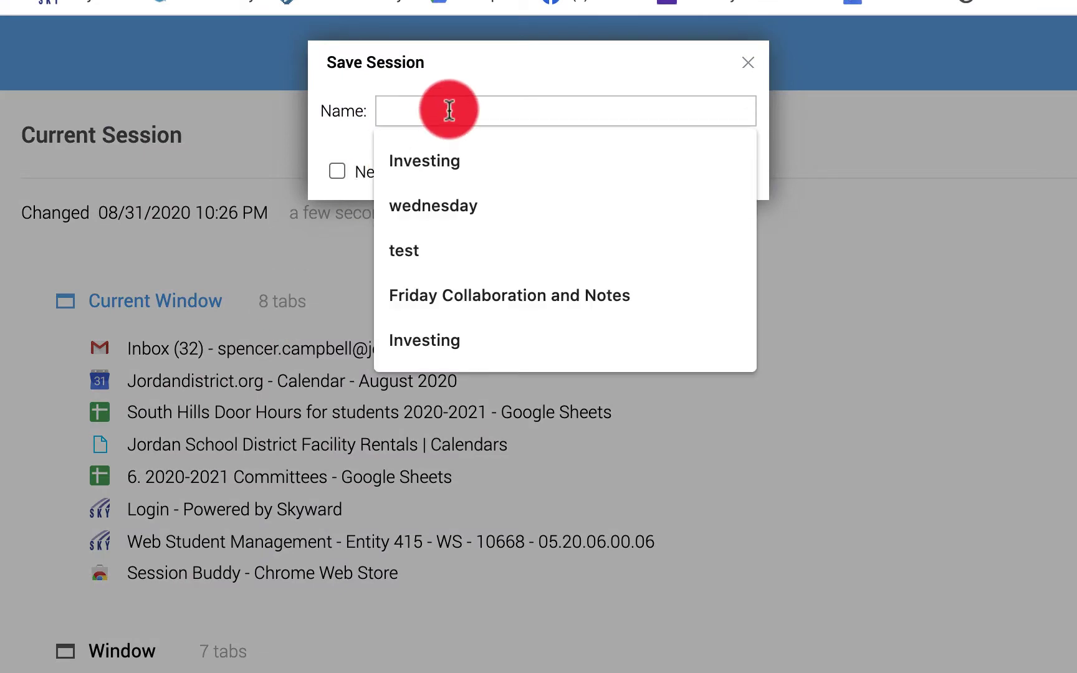
pyautogui.write('Starter Windo')
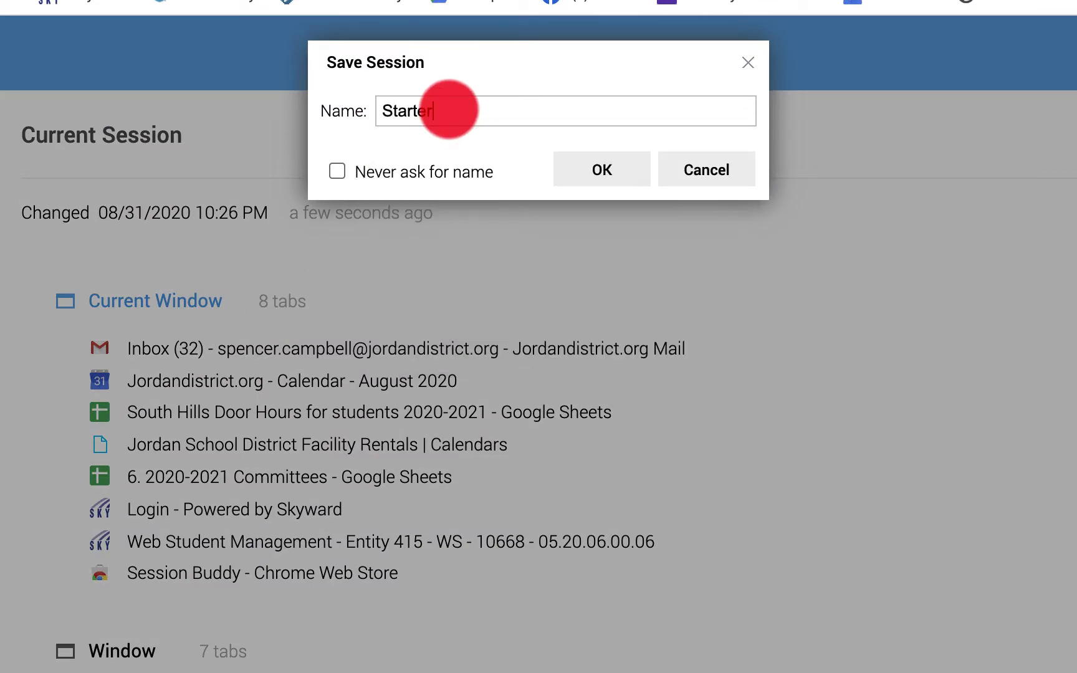
pyautogui.write('w')
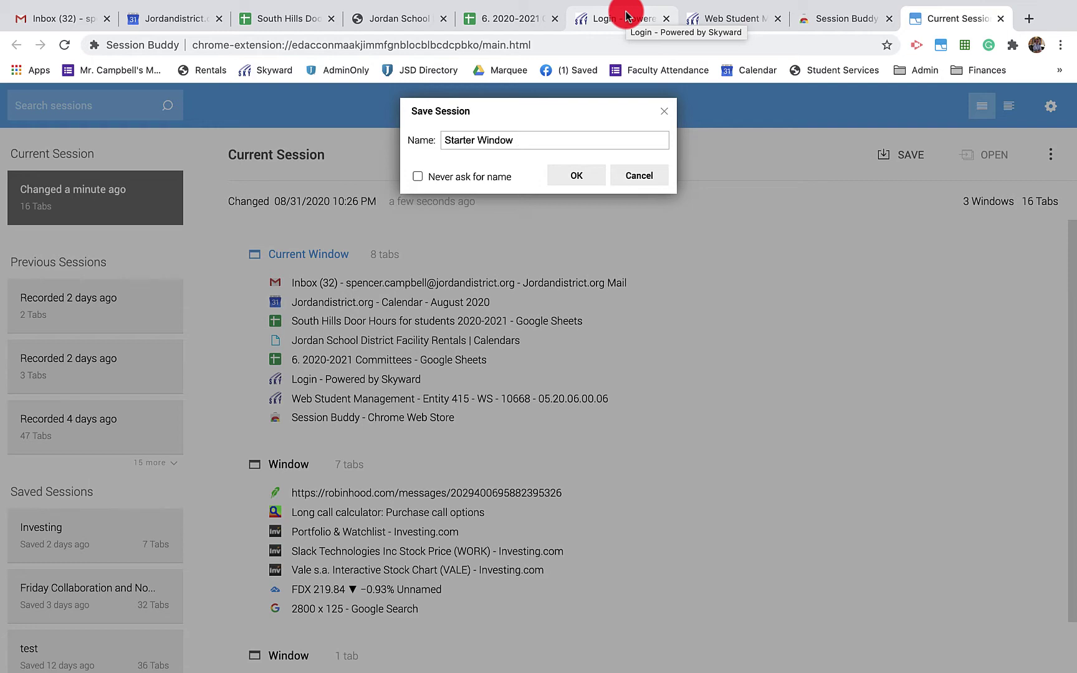
pyautogui.click(571, 174)
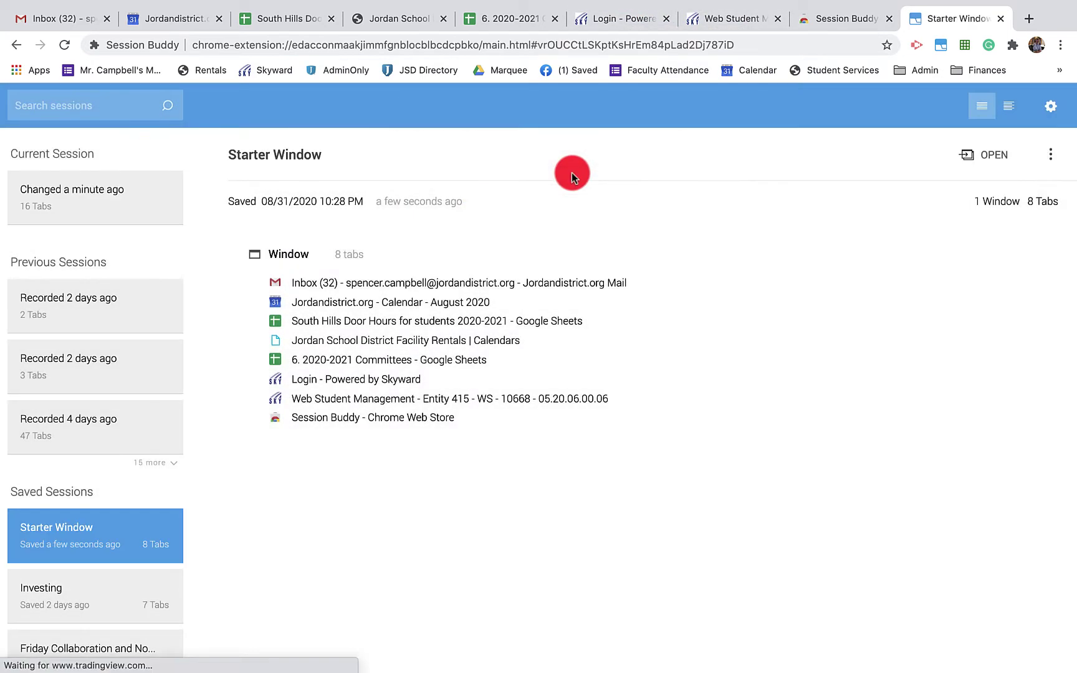
pyautogui.rightClick(93, 534)
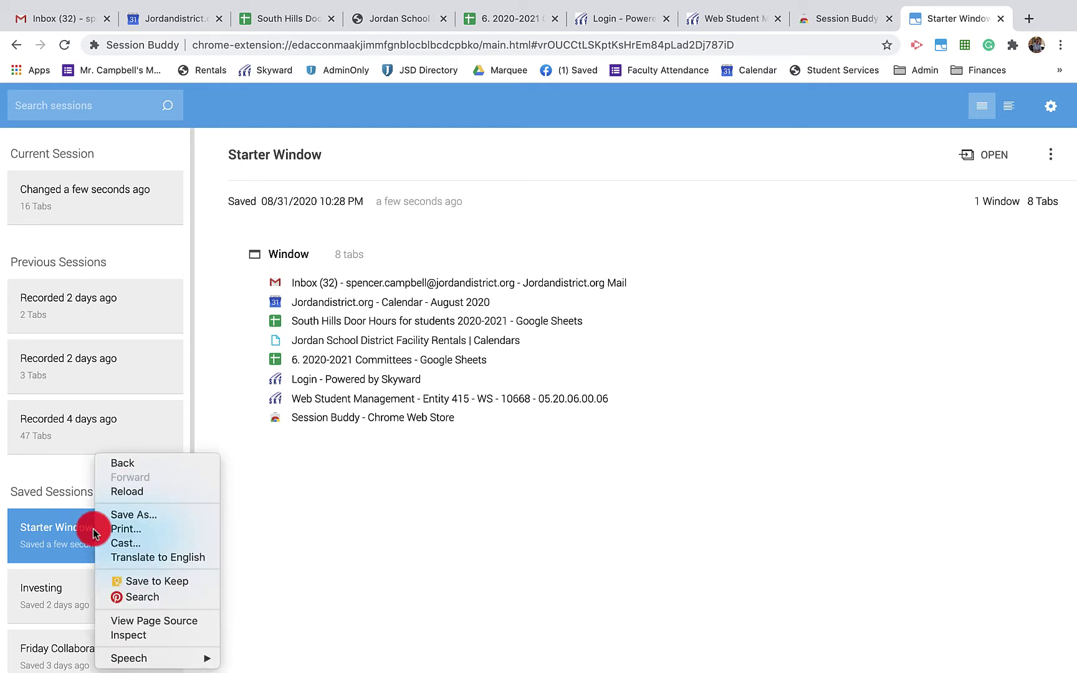
pyautogui.click(60, 529)
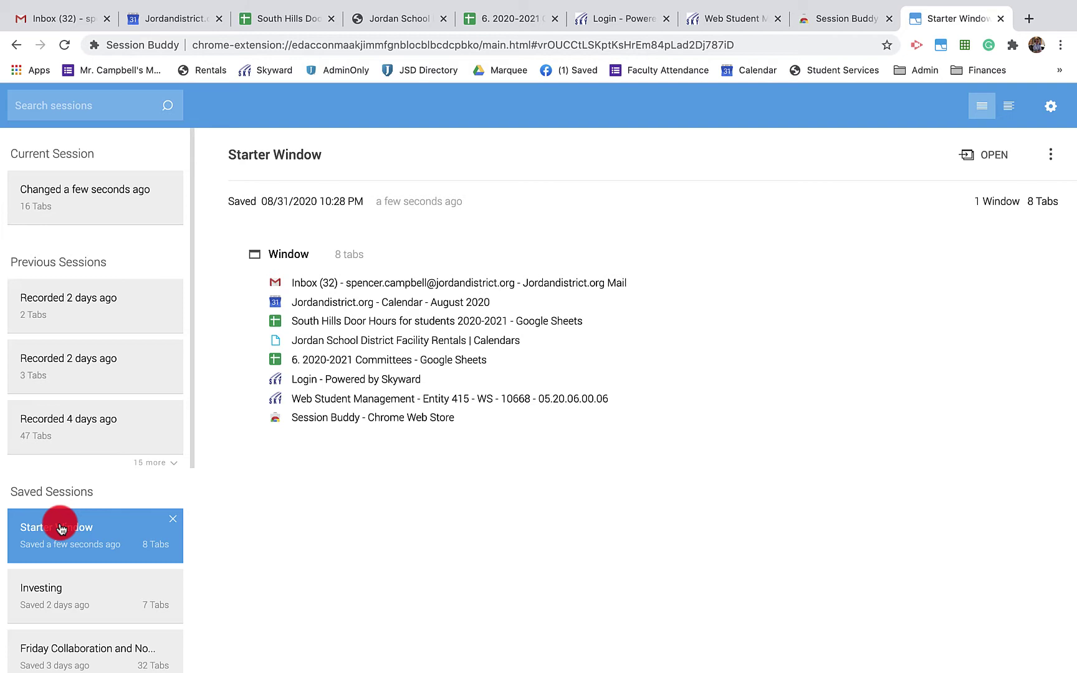
pyautogui.click(118, 315)
pyautogui.scroll(-5, 115, 409)
pyautogui.scroll(5, 115, 412)
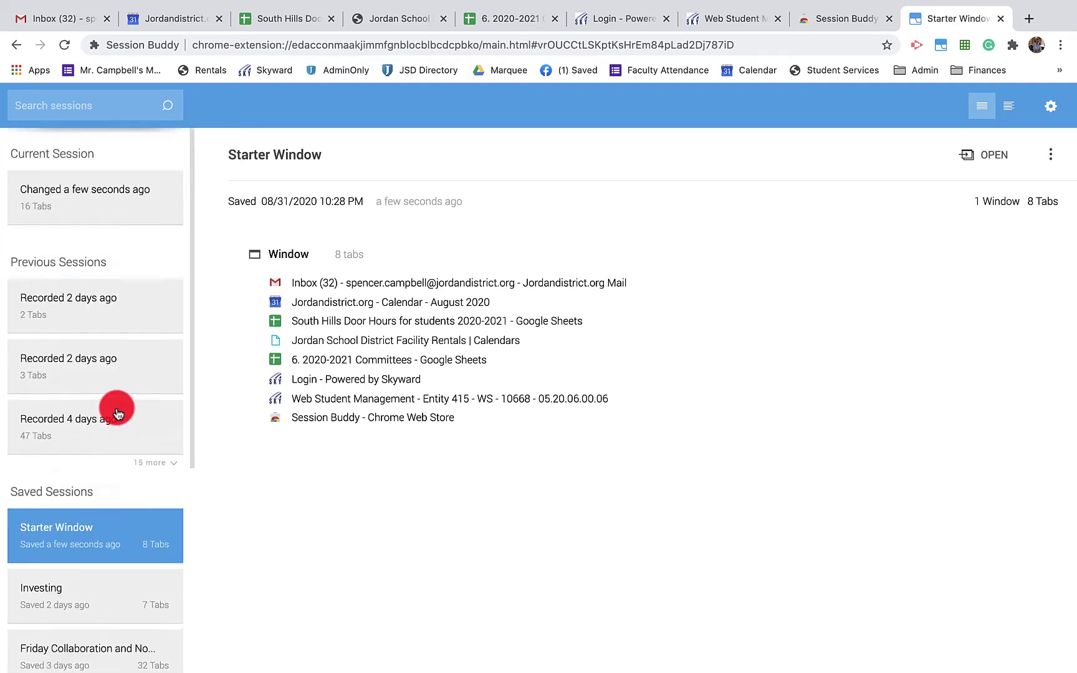
# Return to the live Current Session and scroll down the saved sessions list.
pyautogui.click(95, 207)
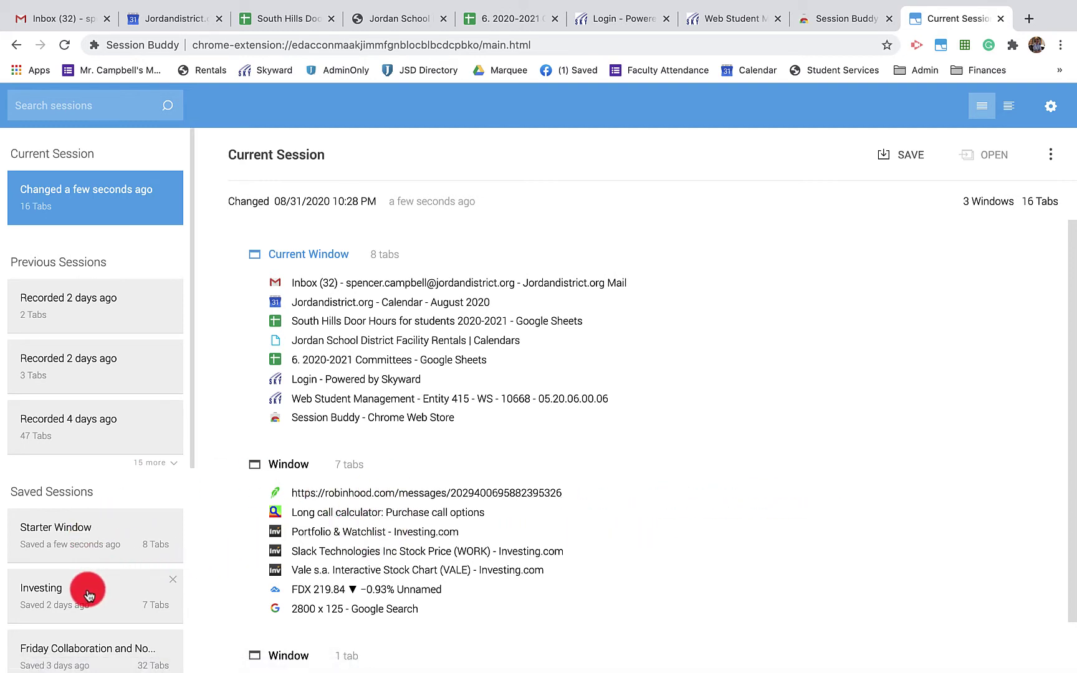
pyautogui.scroll(-2, 462, 532)
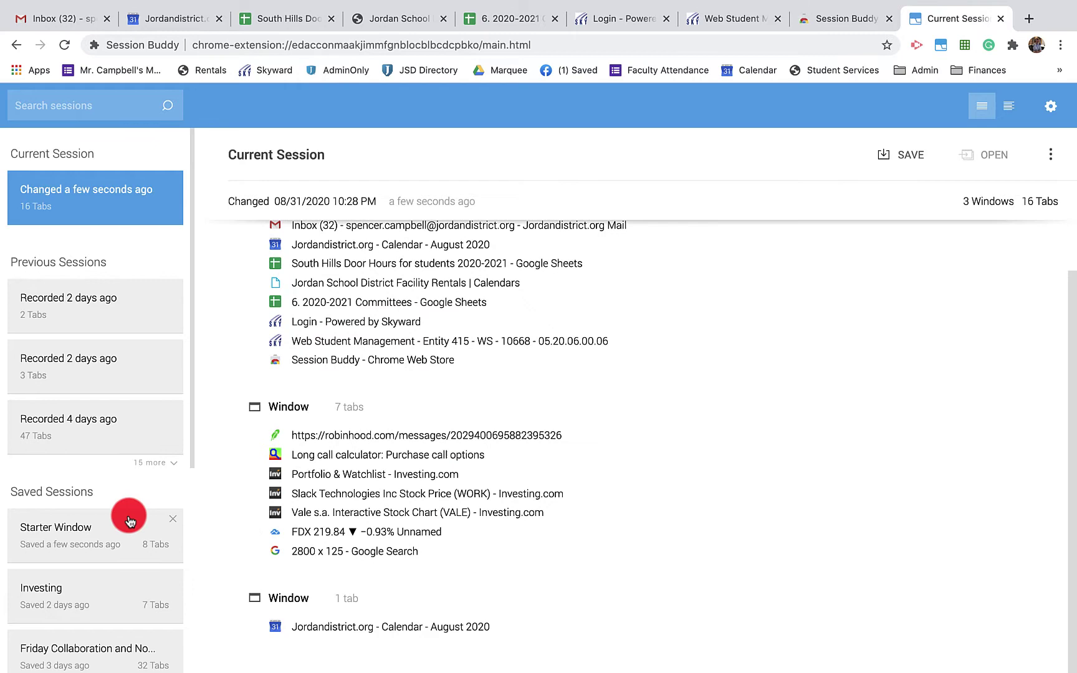
pyautogui.scroll(-5, 129, 517)
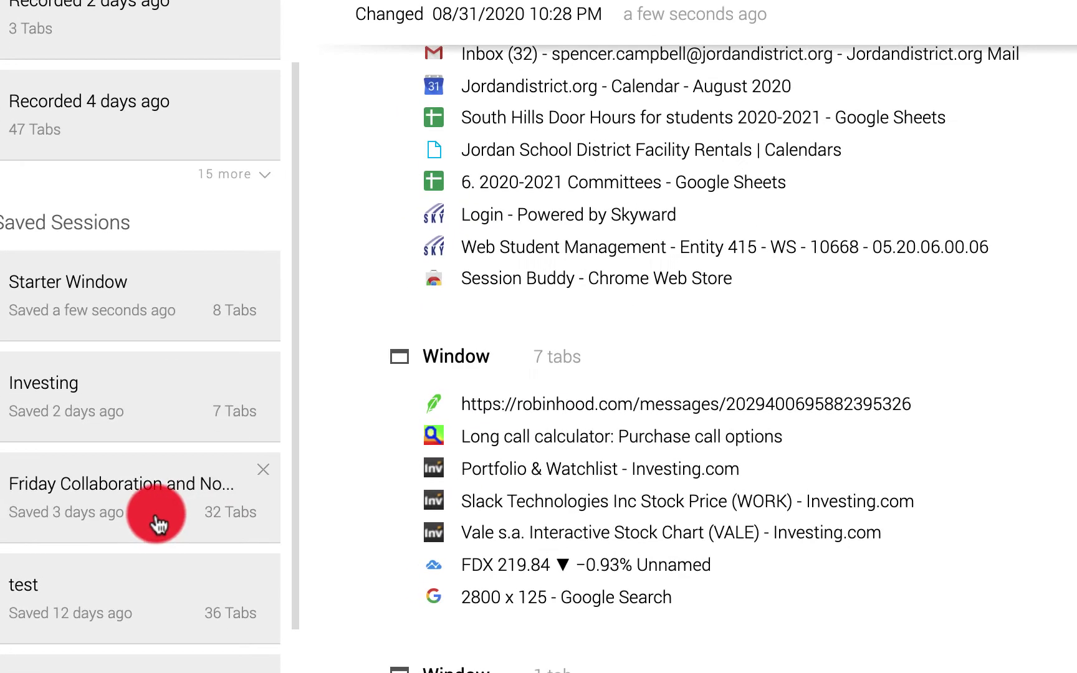
# Open the Friday Collaboration and Notes session and scroll through its tabs.
pyautogui.click(112, 504)
pyautogui.scroll(2, 960, 538)
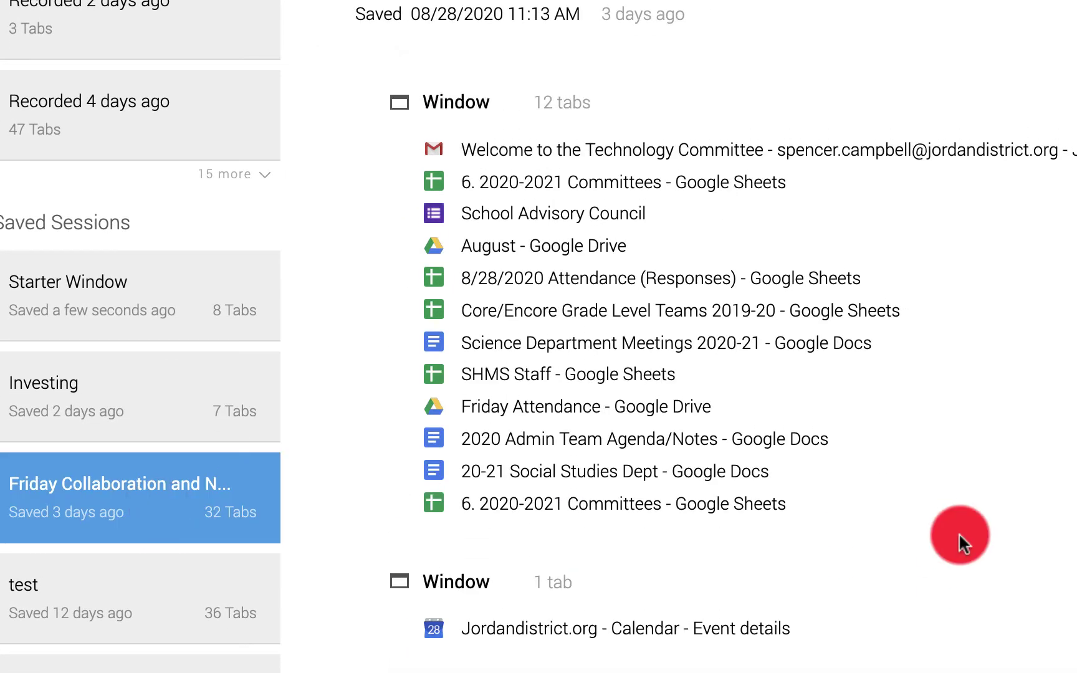
pyautogui.scroll(-2, 960, 537)
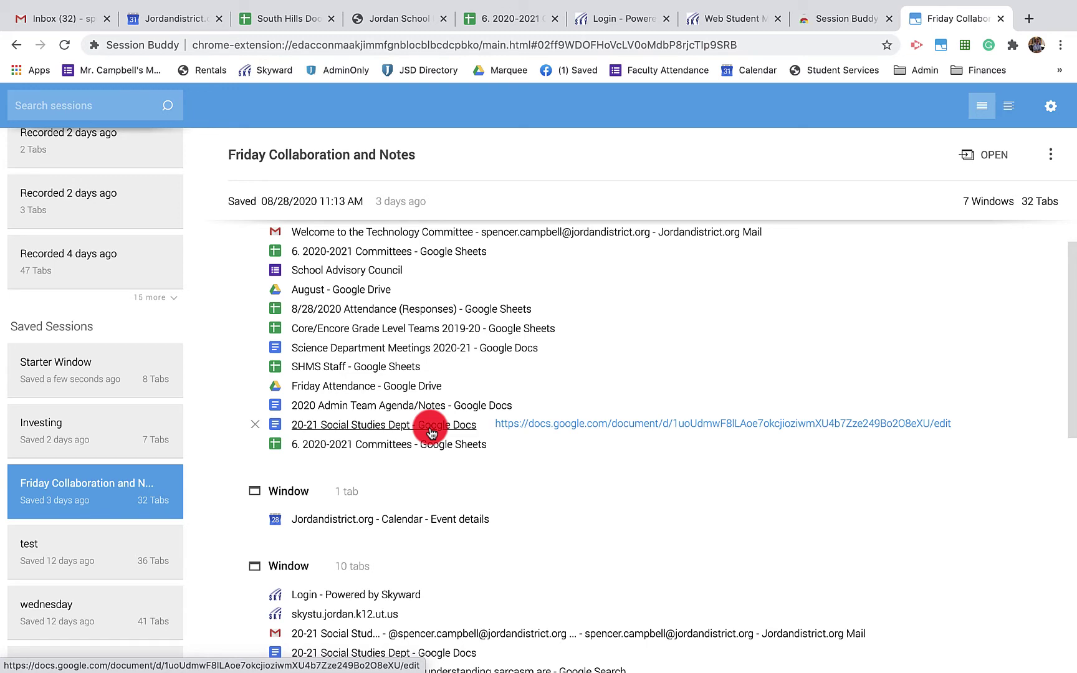
pyautogui.scroll(-3, 508, 536)
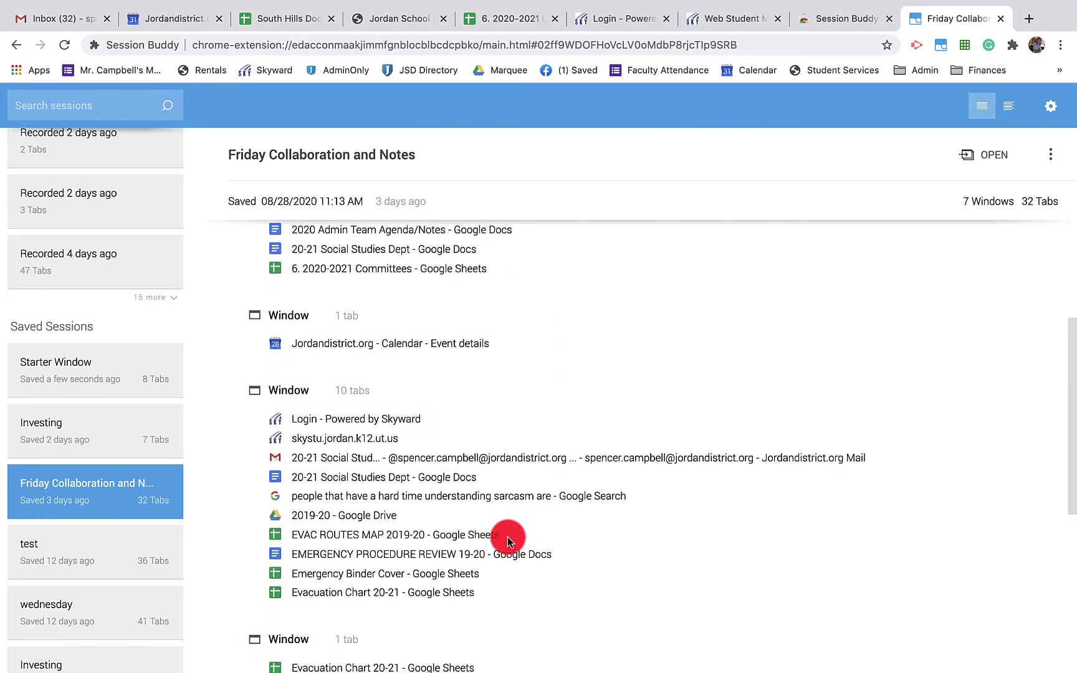
pyautogui.scroll(-1, 507, 537)
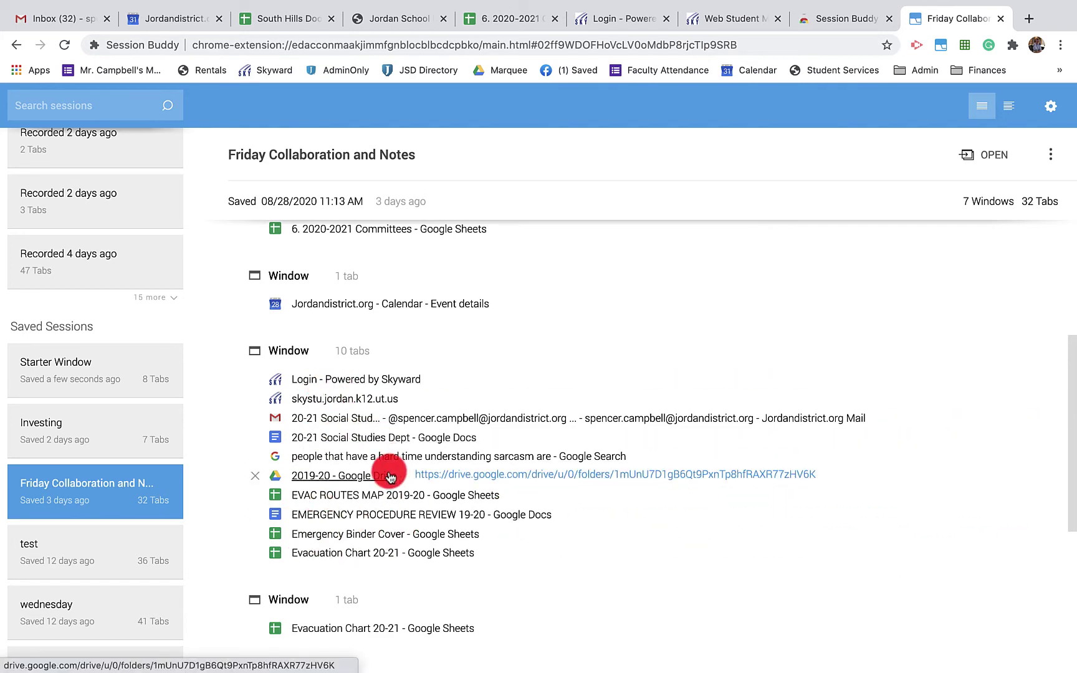
pyautogui.scroll(-3, 539, 490)
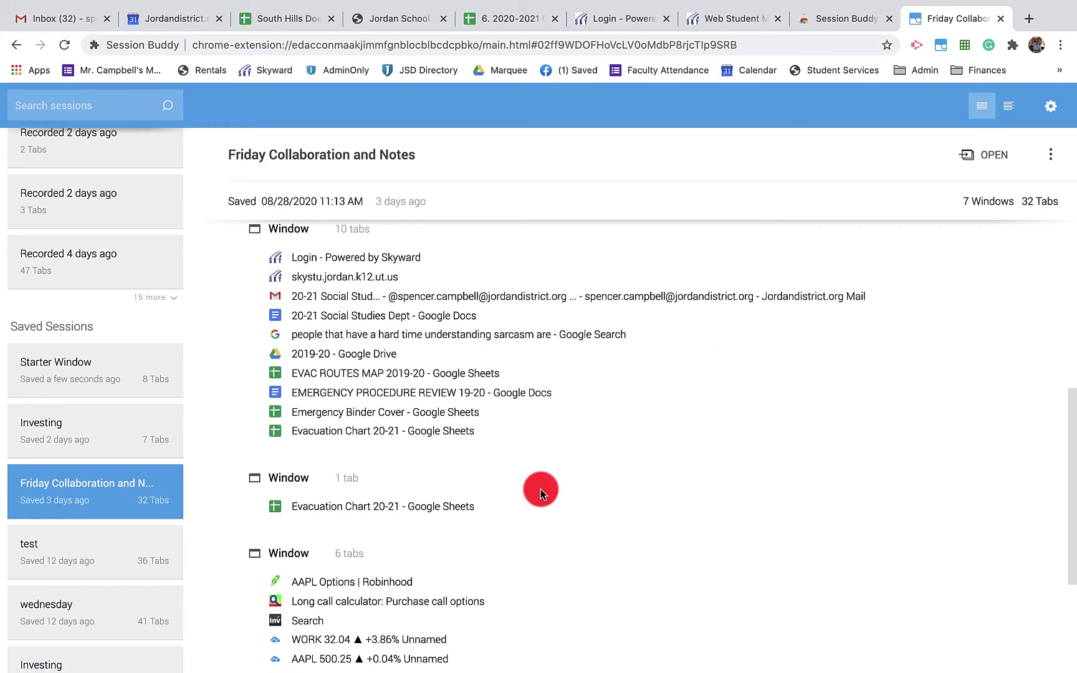
pyautogui.scroll(-1, 541, 489)
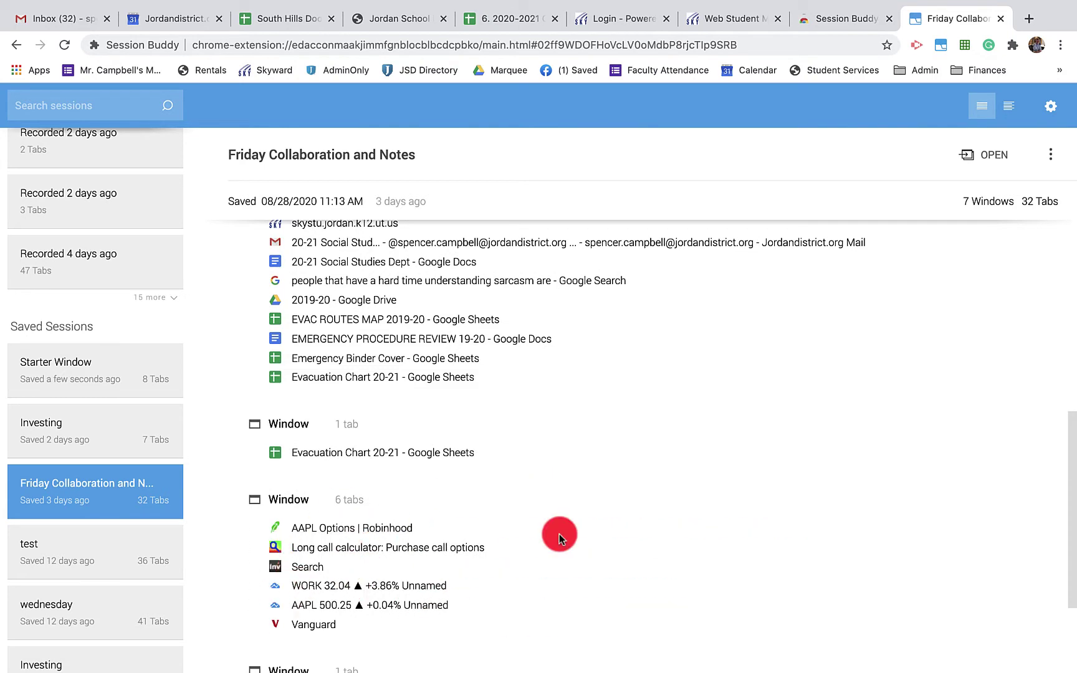
pyautogui.scroll(10, 647, 515)
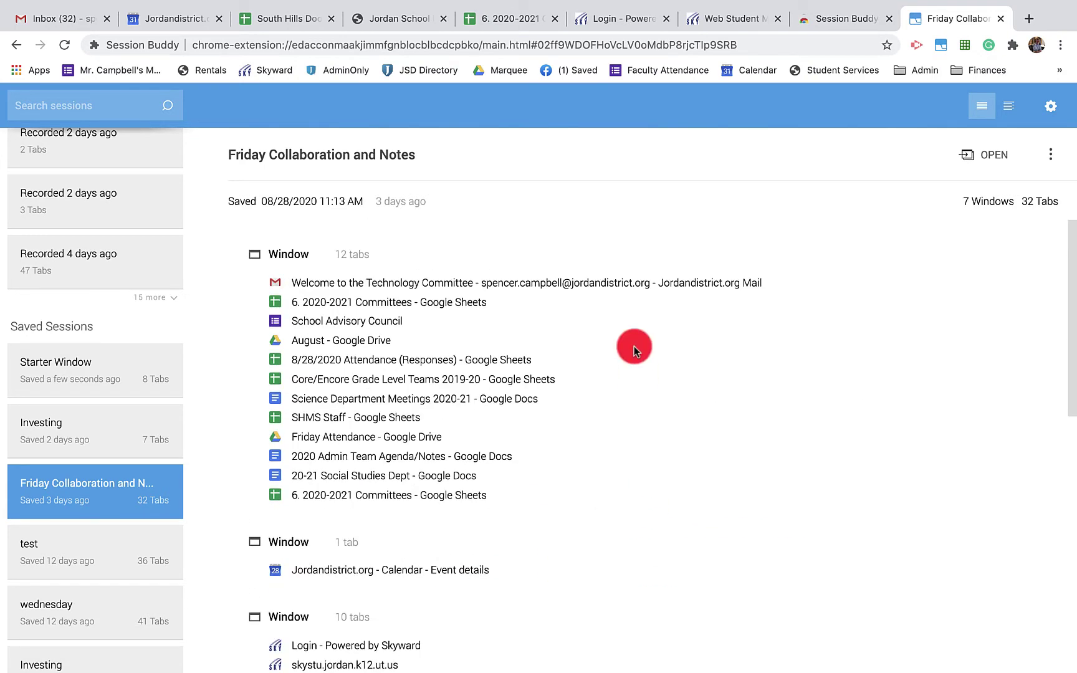
# Show Starter Window and Investing together as a 2-session, 15-tab view.
pyautogui.moveTo(144, 485)
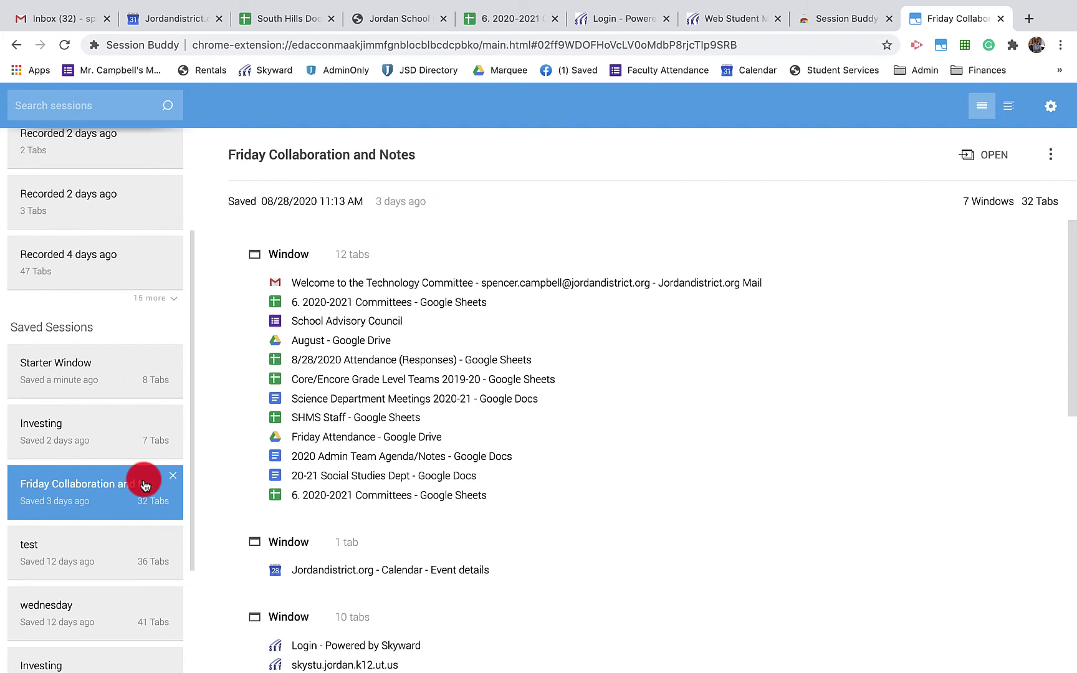
pyautogui.scroll(1, 143, 485)
pyautogui.moveTo(98, 417)
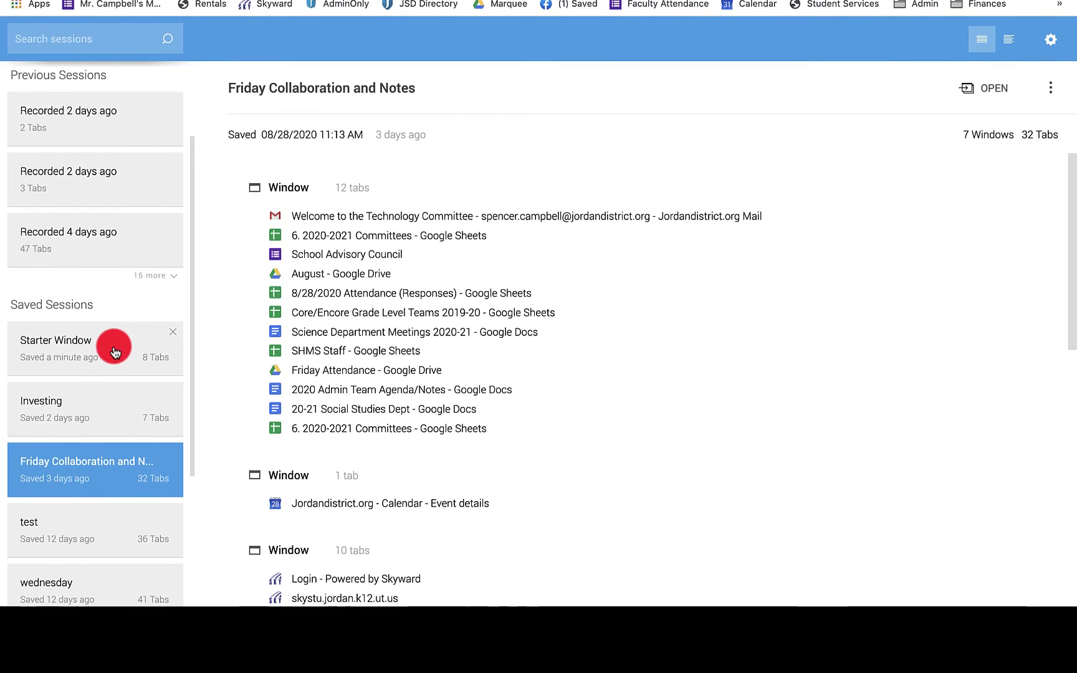
pyautogui.click(115, 417)
pyautogui.keyDown('ctrl'); pyautogui.click(113, 407); pyautogui.keyUp('ctrl')
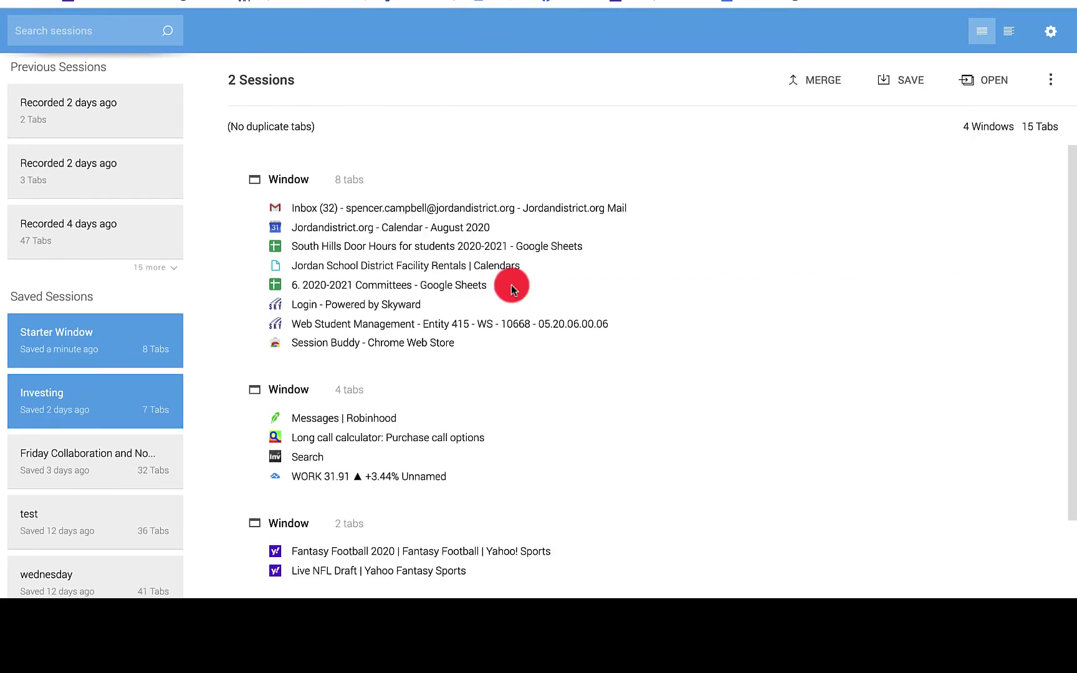
# Merge the two sessions, replacing the originals, and name the result 'Fantasy Football'.
pyautogui.scroll(-3, 546, 372)
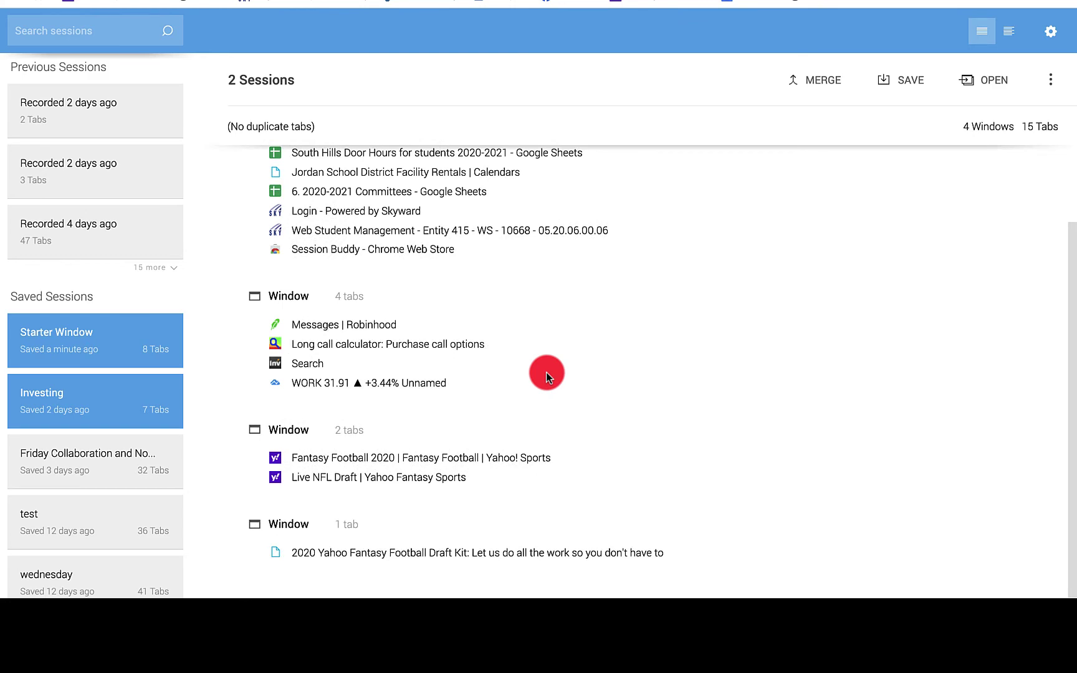
pyautogui.scroll(3, 546, 372)
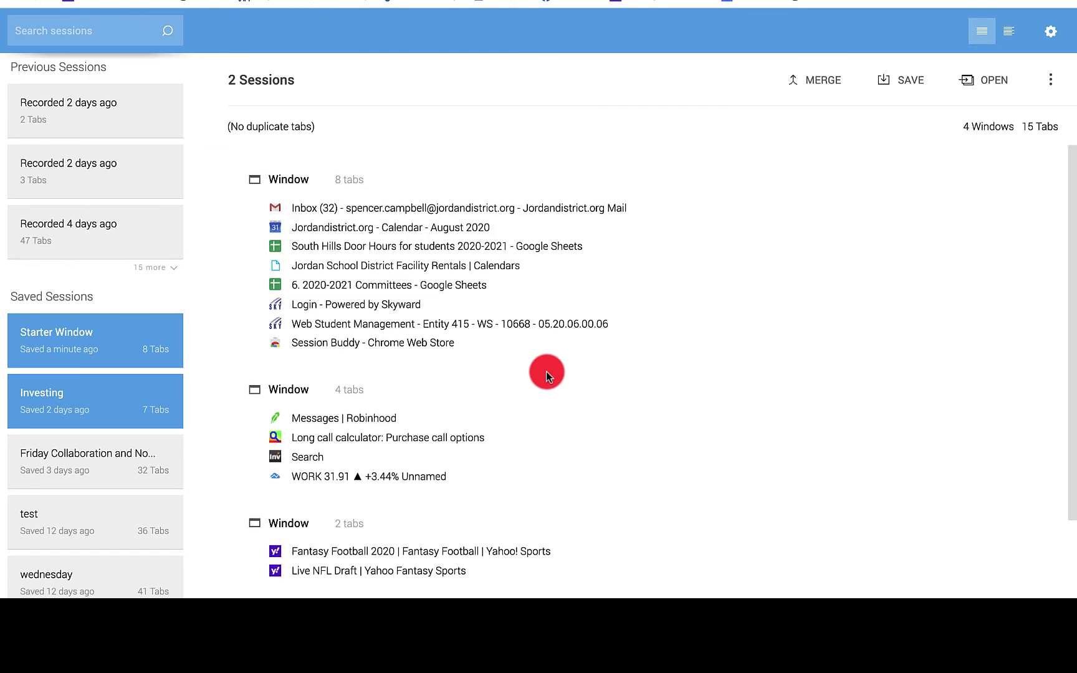
pyautogui.click(816, 83)
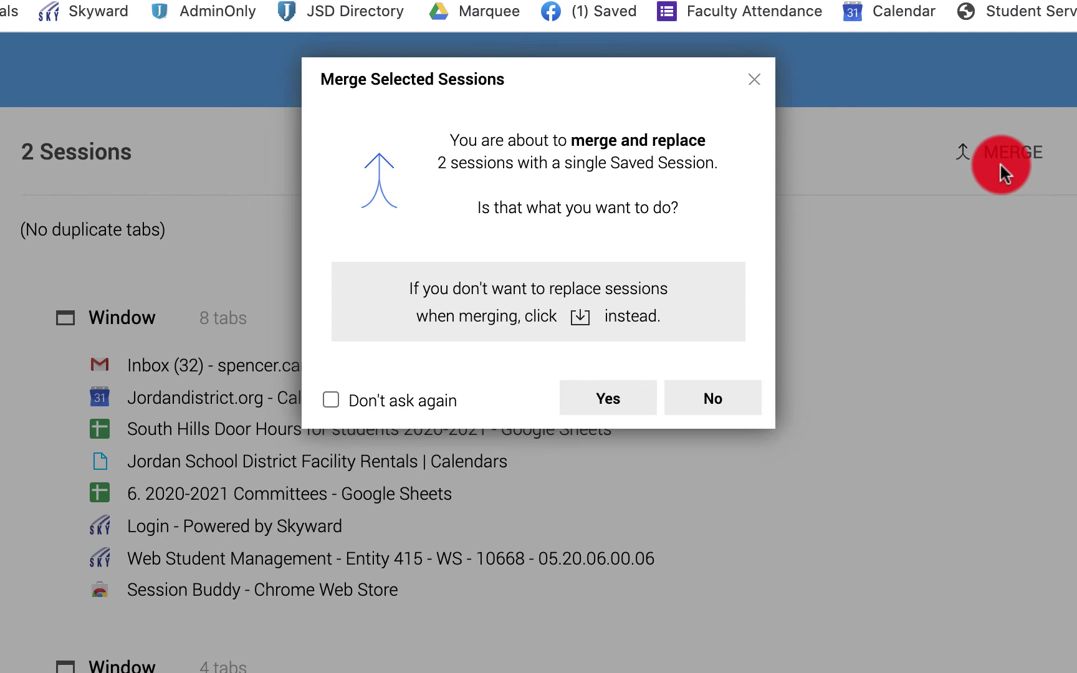
pyautogui.click(603, 399)
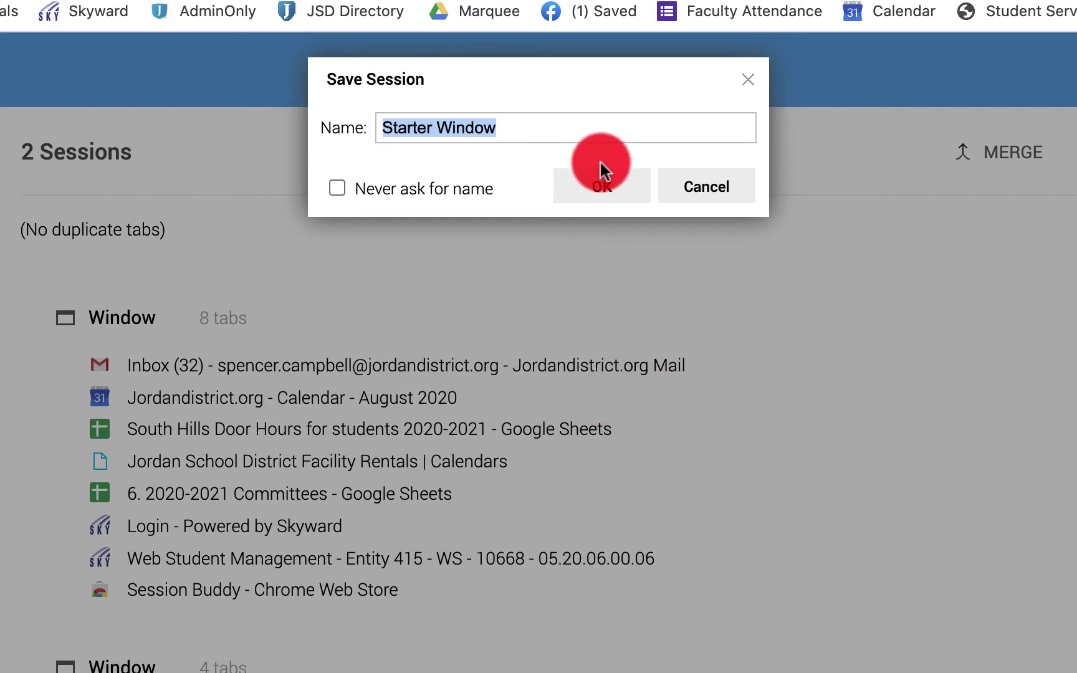
pyautogui.click(558, 131)
pyautogui.press('BackSpace')
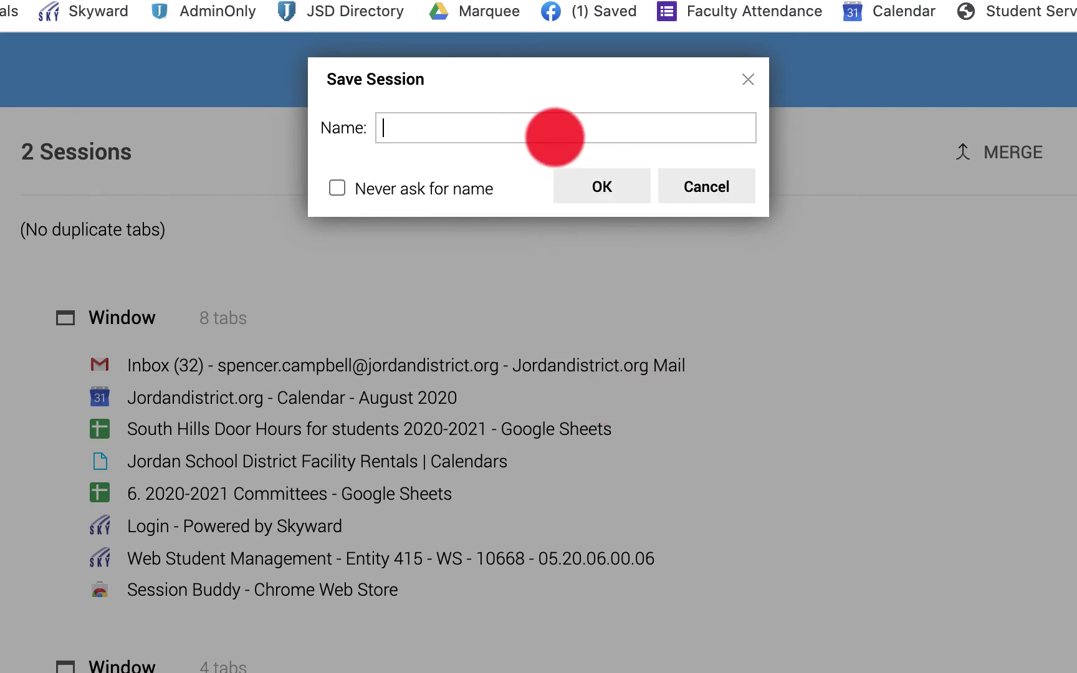
pyautogui.write('Fantasy Footbal')
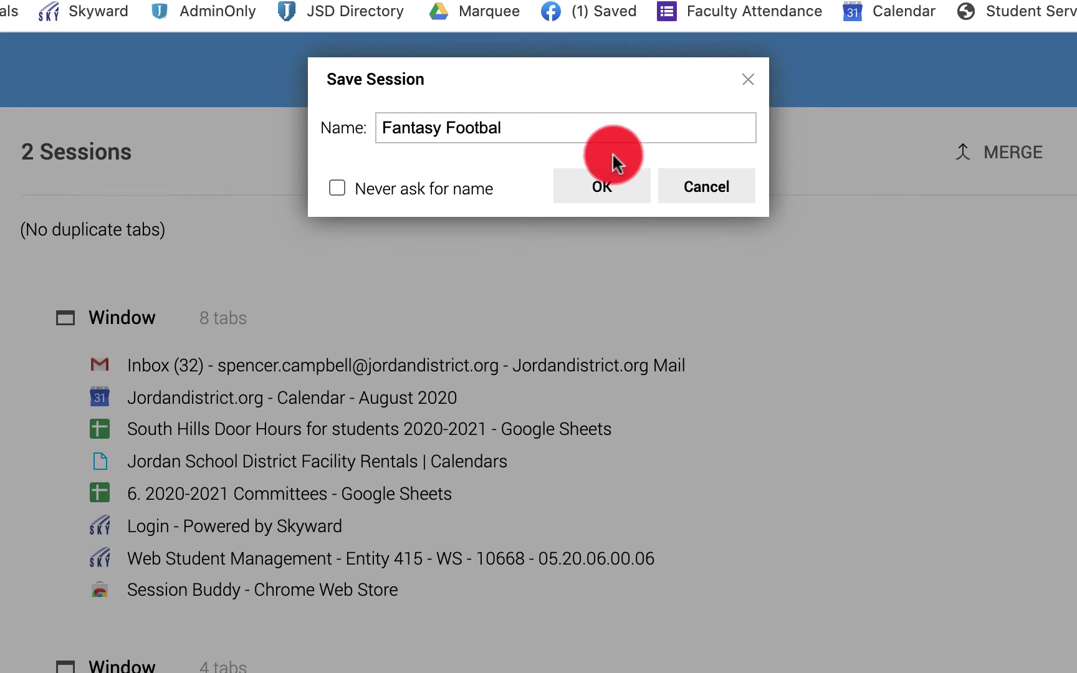
pyautogui.write('ll')
pyautogui.click(615, 187)
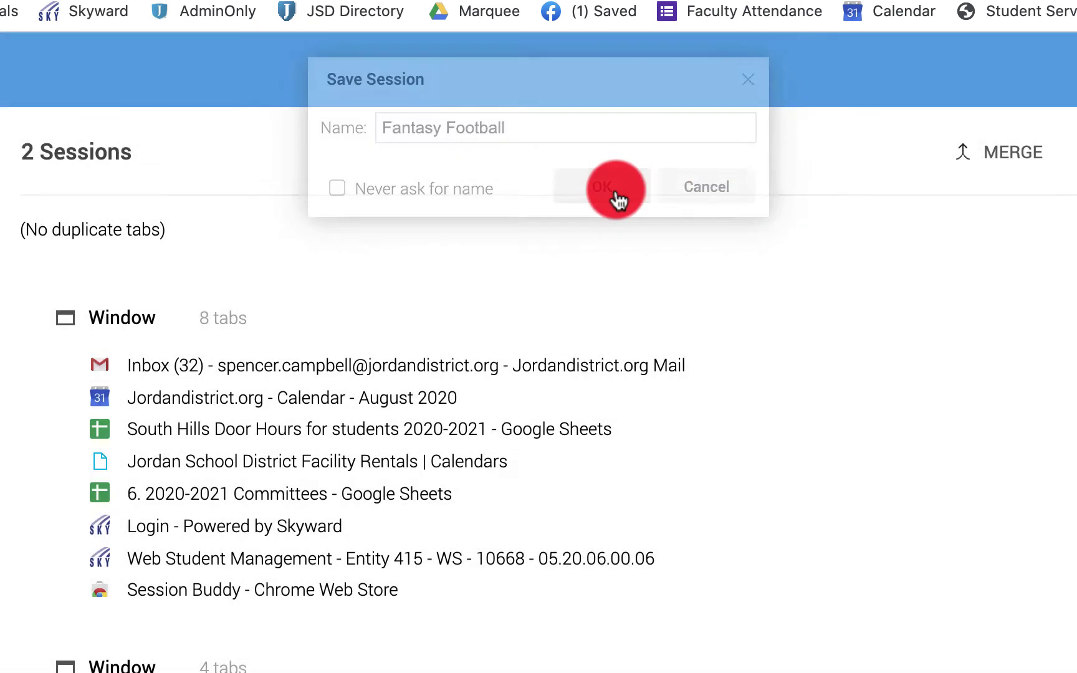
# Open the Fantasy Football session, scroll its tabs, and check its right-click menu.
pyautogui.click(161, 409)
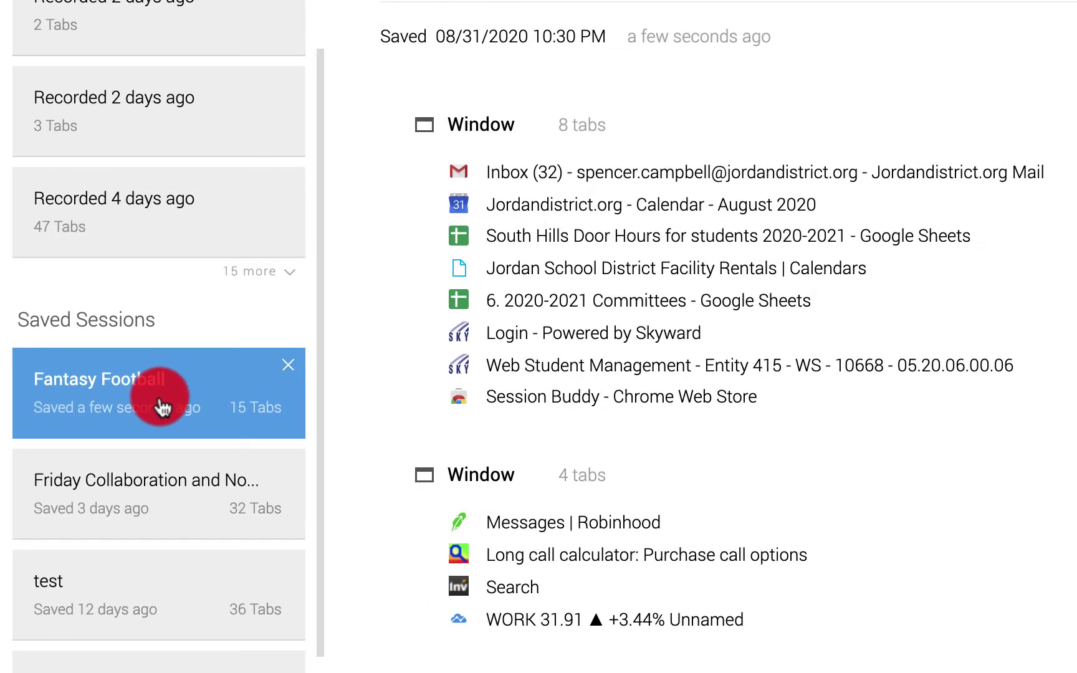
pyautogui.scroll(-2, 565, 591)
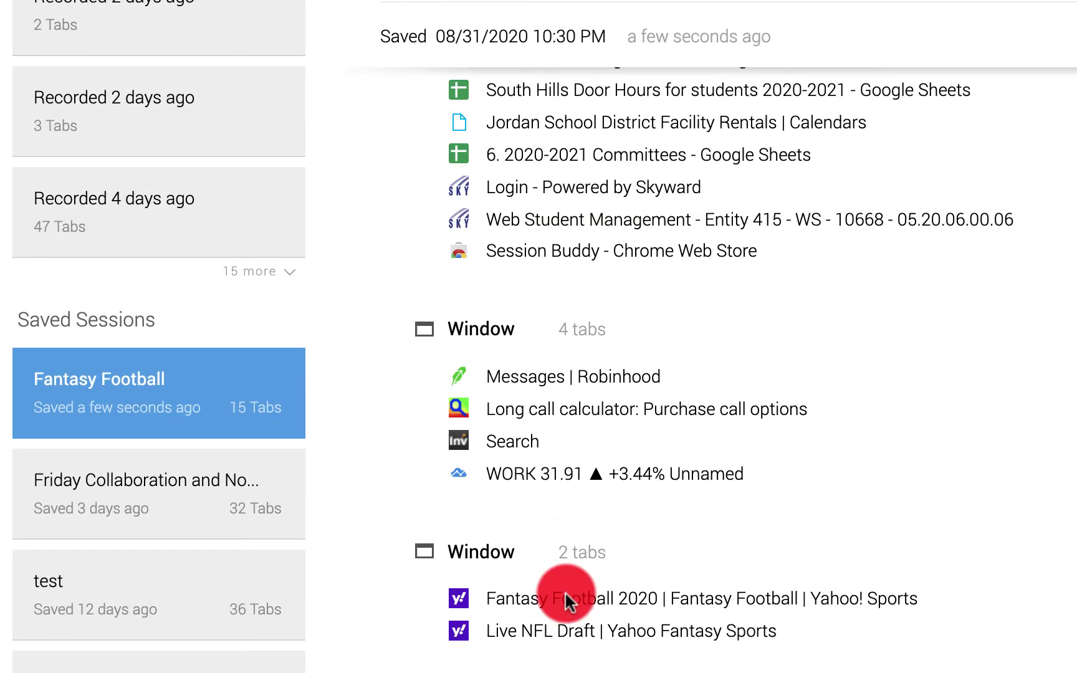
pyautogui.scroll(2, 565, 591)
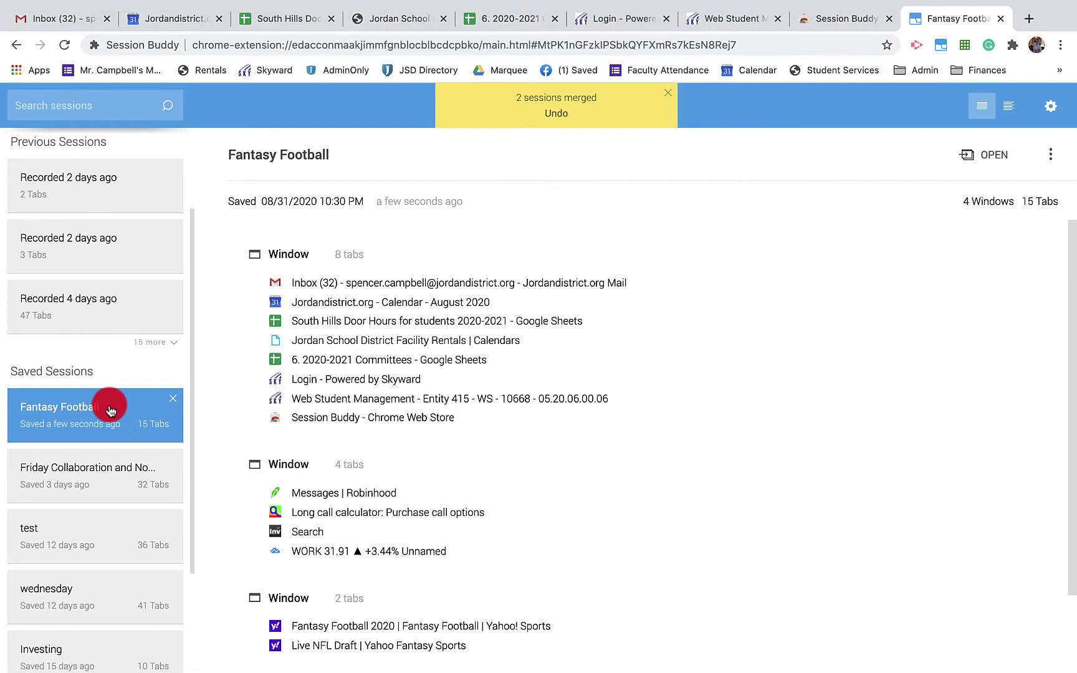
pyautogui.rightClick(109, 406)
pyautogui.click(68, 414)
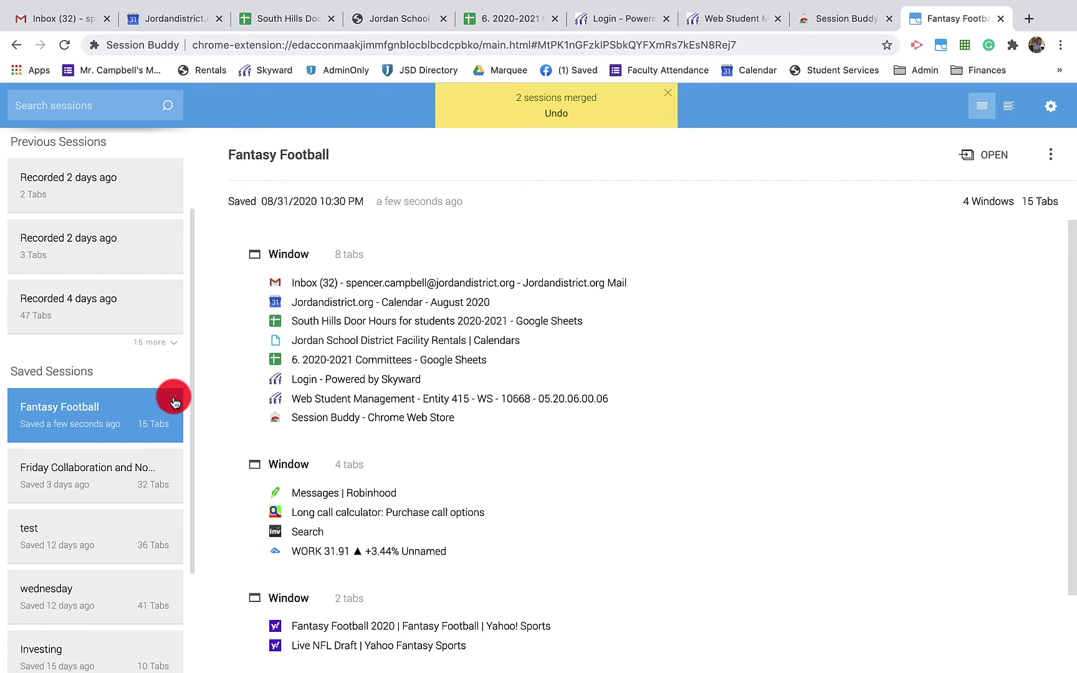
# Try selecting session ranges through Friday and test, then show Fantasy Football alone.
pyautogui.keyDown('shift'); pyautogui.click(107, 475); pyautogui.keyUp('shift')
pyautogui.keyDown('shift'); pyautogui.click(36, 534); pyautogui.keyUp('shift')
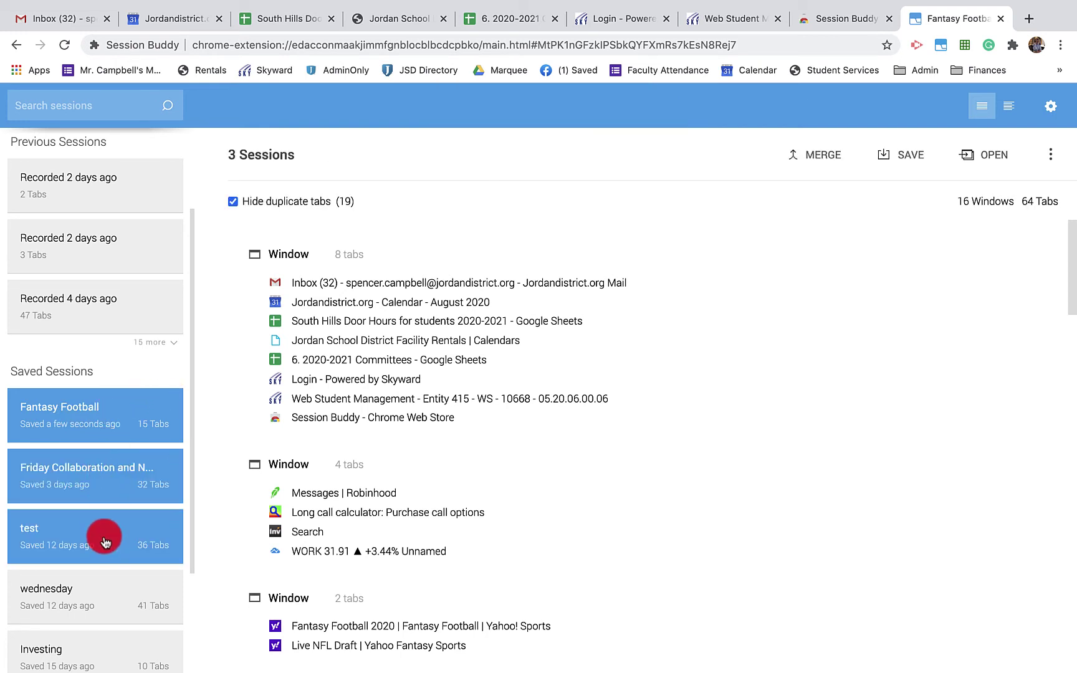
pyautogui.click(41, 430)
pyautogui.keyDown('shift'); pyautogui.click(46, 529); pyautogui.keyUp('shift')
pyautogui.click(114, 434)
pyautogui.keyDown('shift'); pyautogui.click(116, 534); pyautogui.keyUp('shift')
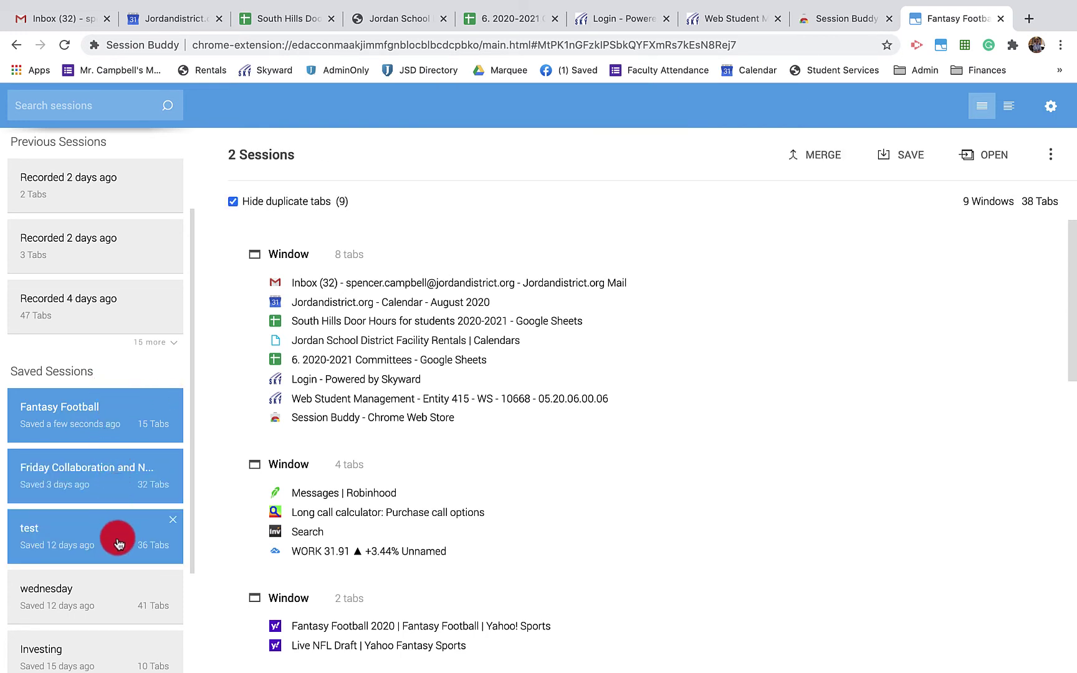
pyautogui.keyDown('shift'); pyautogui.click(111, 486); pyautogui.keyUp('shift')
pyautogui.click(110, 426)
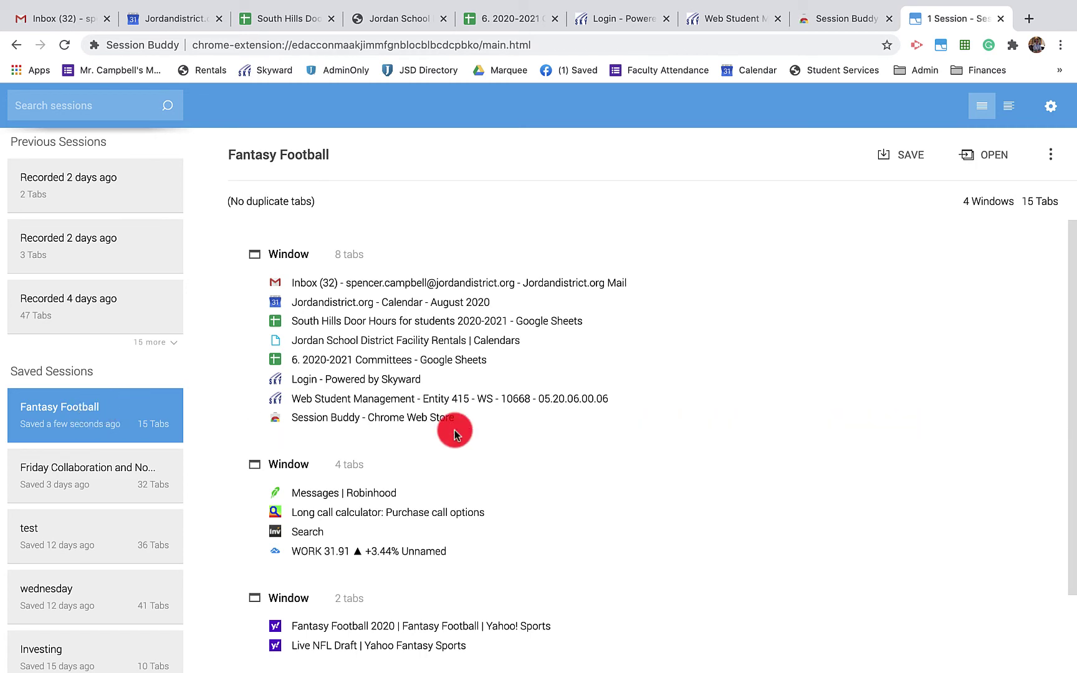
pyautogui.scroll(-3, 525, 477)
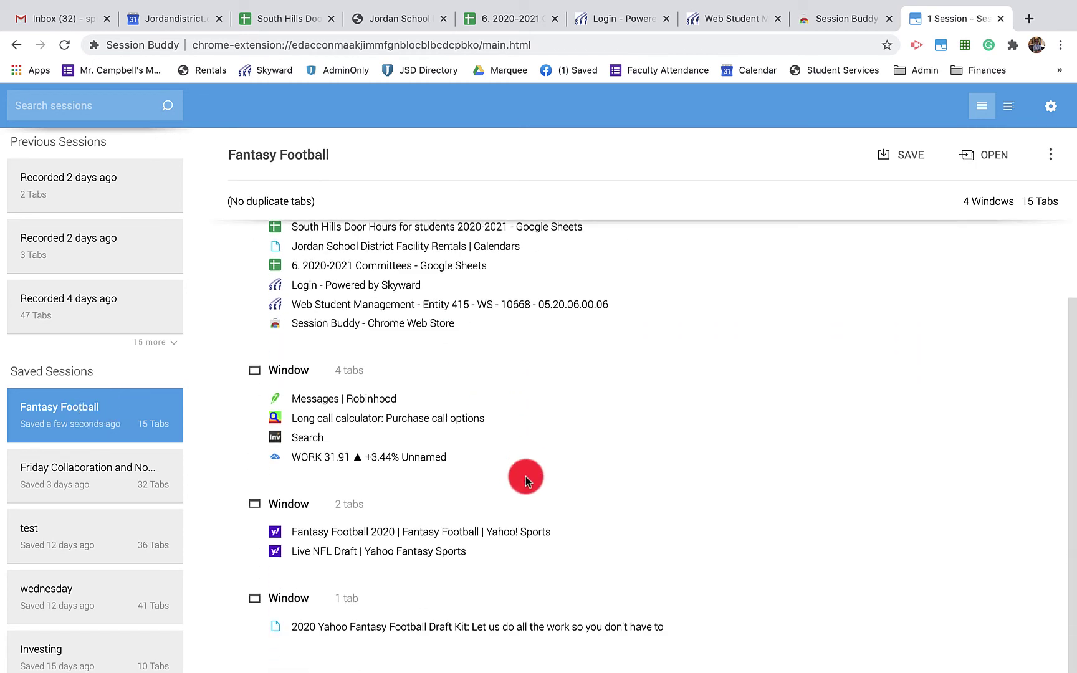
# Open the 2-tab Yahoo window in a new browser window, then return to Session Buddy.
pyautogui.doubleClick(300, 506)
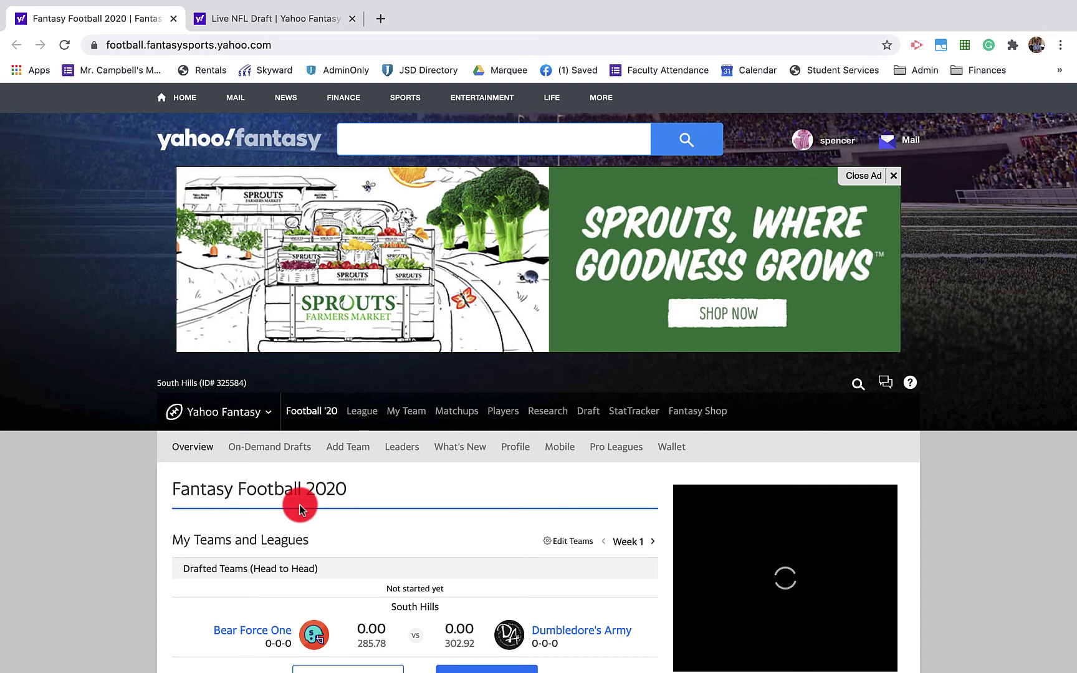
pyautogui.press('super+grave')
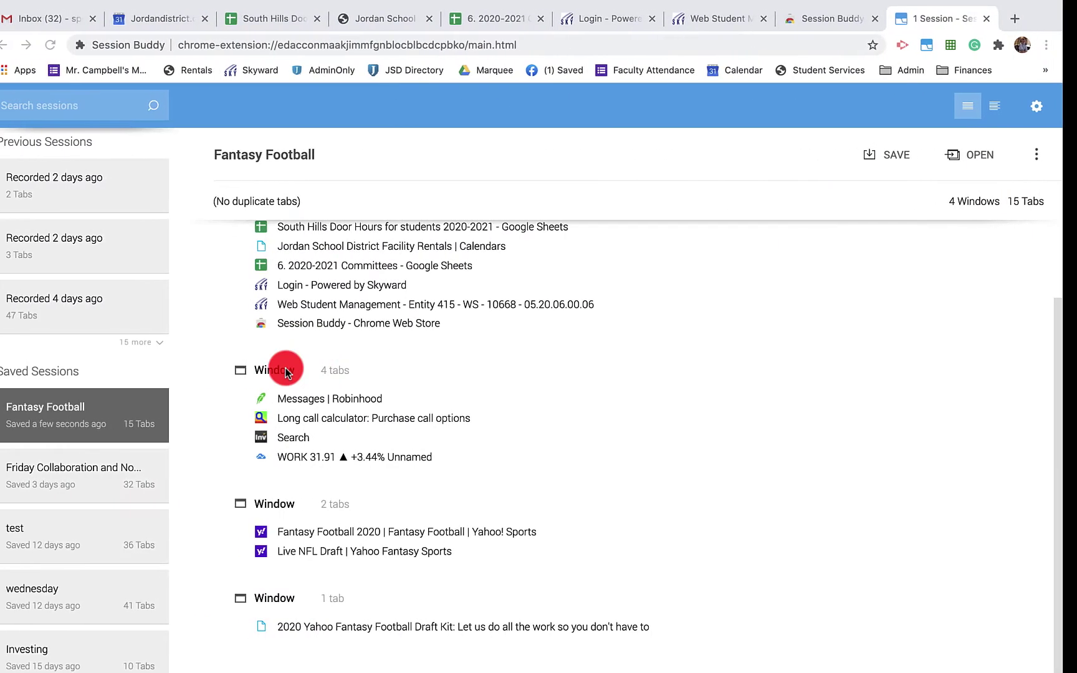
pyautogui.scroll(-2, 73, 520)
pyautogui.scroll(-2, 73, 519)
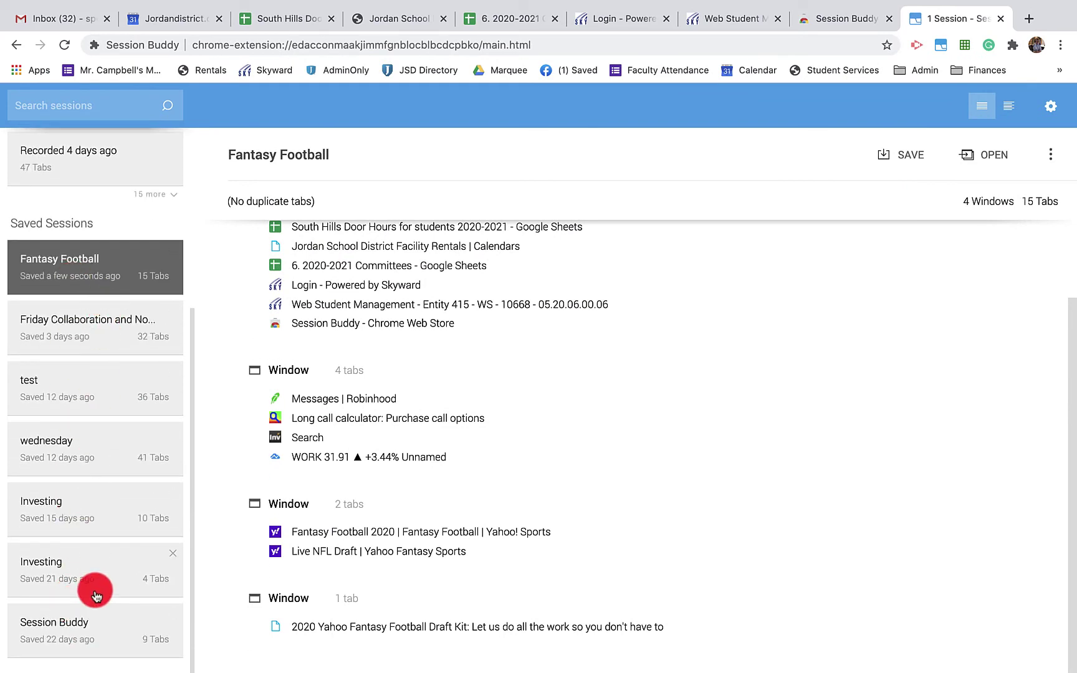
pyautogui.scroll(3, 94, 593)
pyautogui.scroll(1, 95, 595)
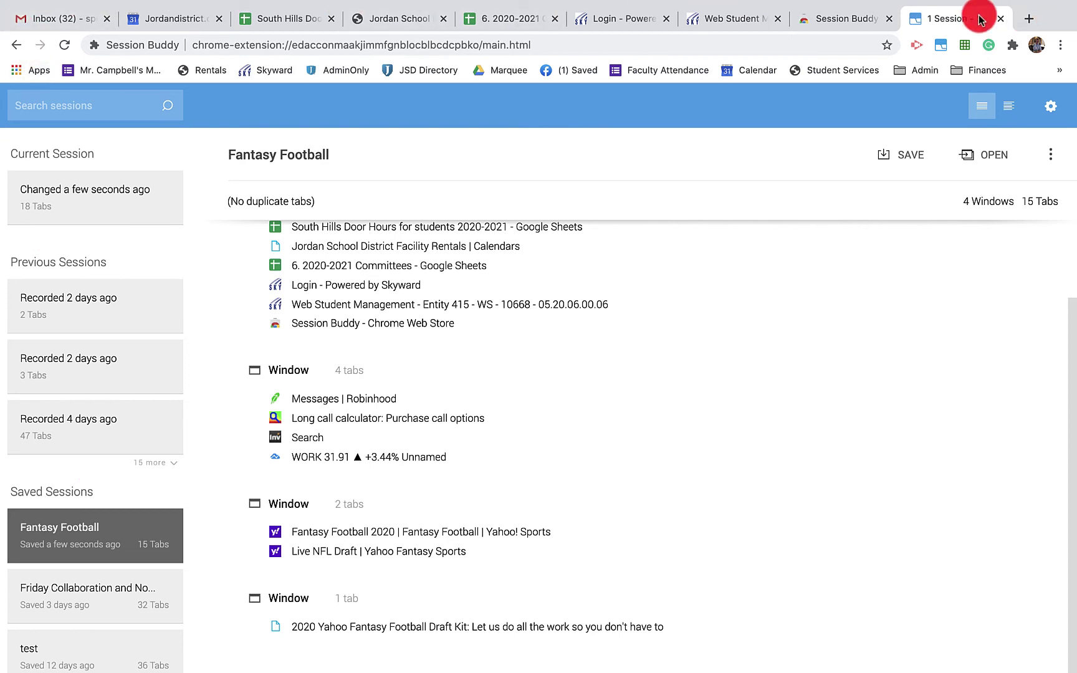
pyautogui.moveTo(848, 5)
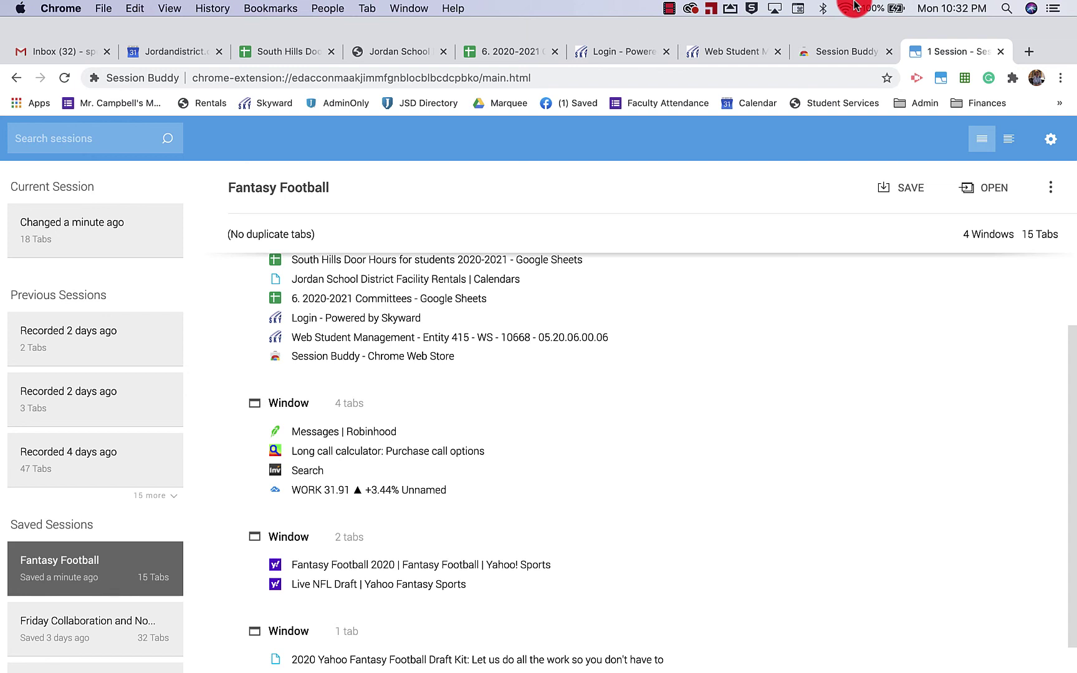
# Look through the work window's tabs, including the 2020-2021 Committees sheet and Skyward login.
pyautogui.scroll(3, 715, 356)
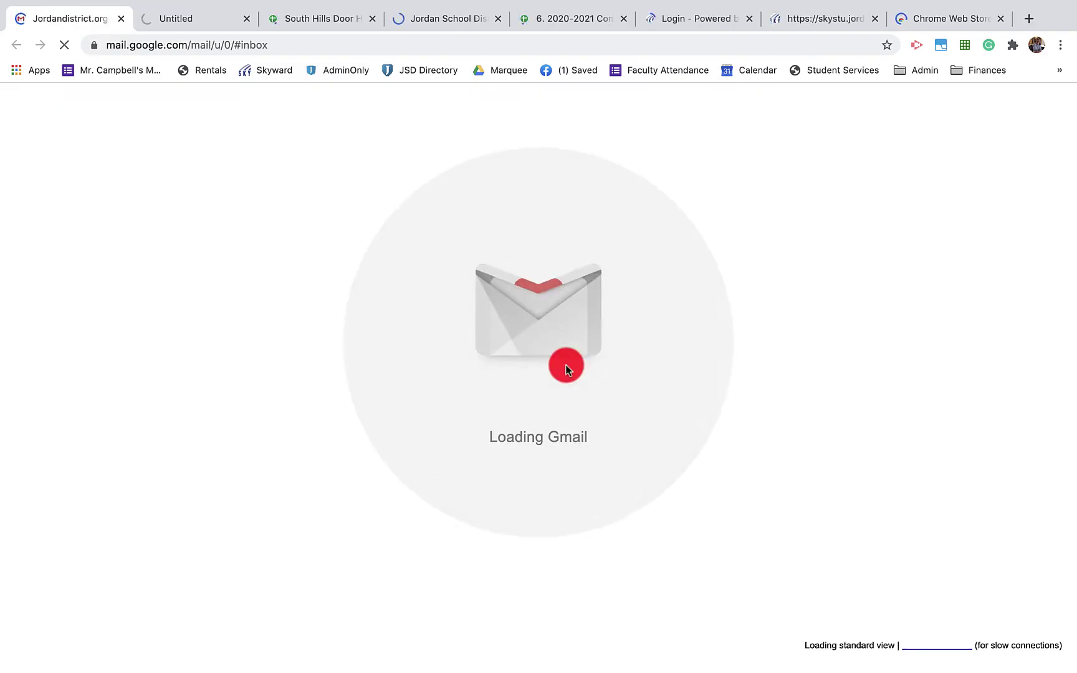
pyautogui.click(561, 20)
pyautogui.click(705, 20)
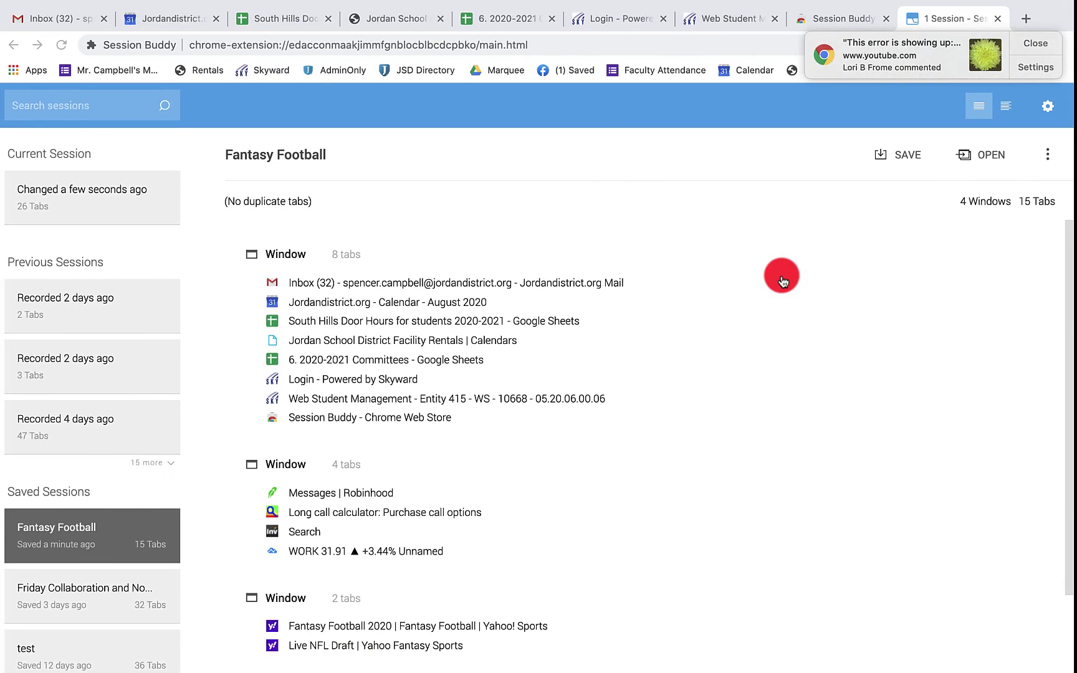
# Dismiss the YouTube notification and switch the Fantasy Football listing to the detailed URL view.
pyautogui.click(1035, 43)
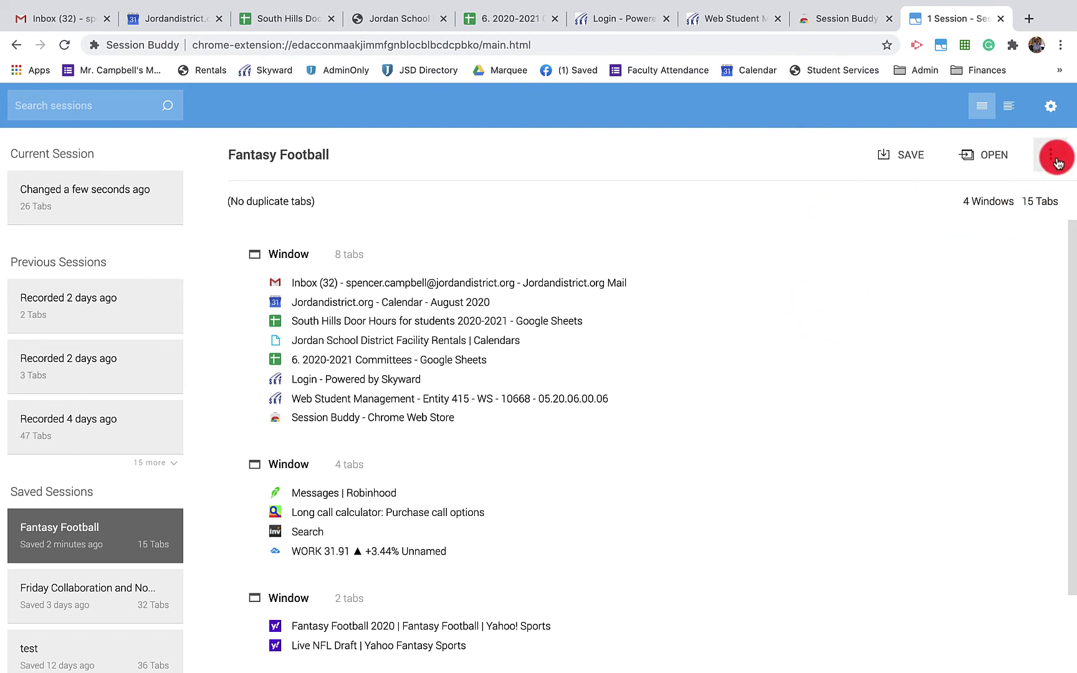
pyautogui.click(1009, 107)
pyautogui.click(983, 108)
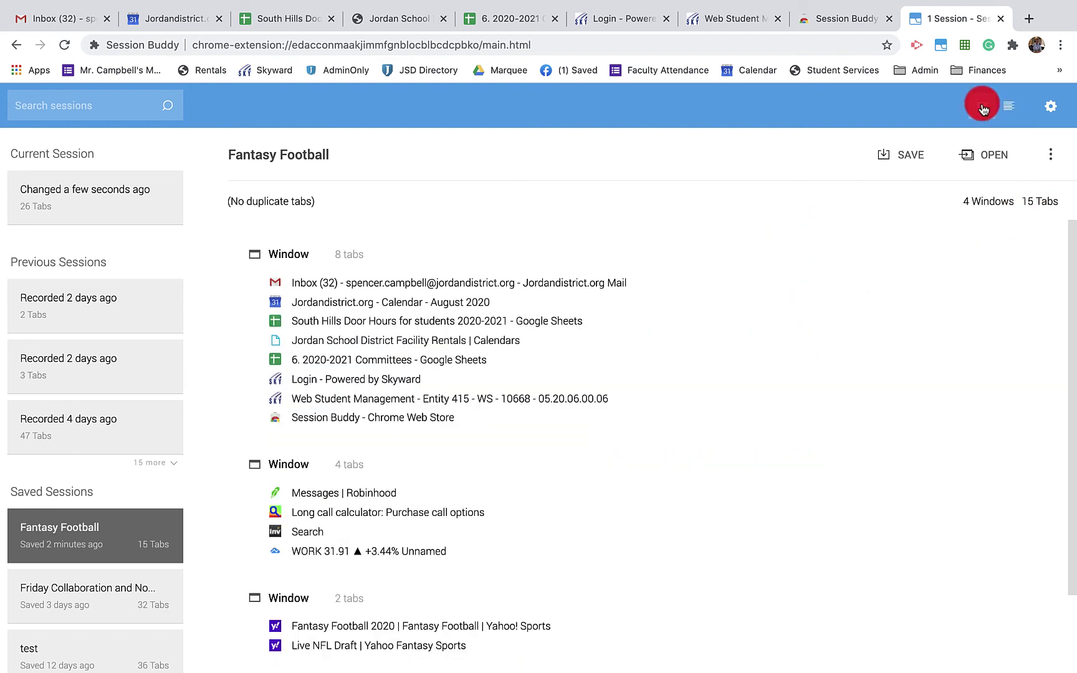
pyautogui.click(1014, 107)
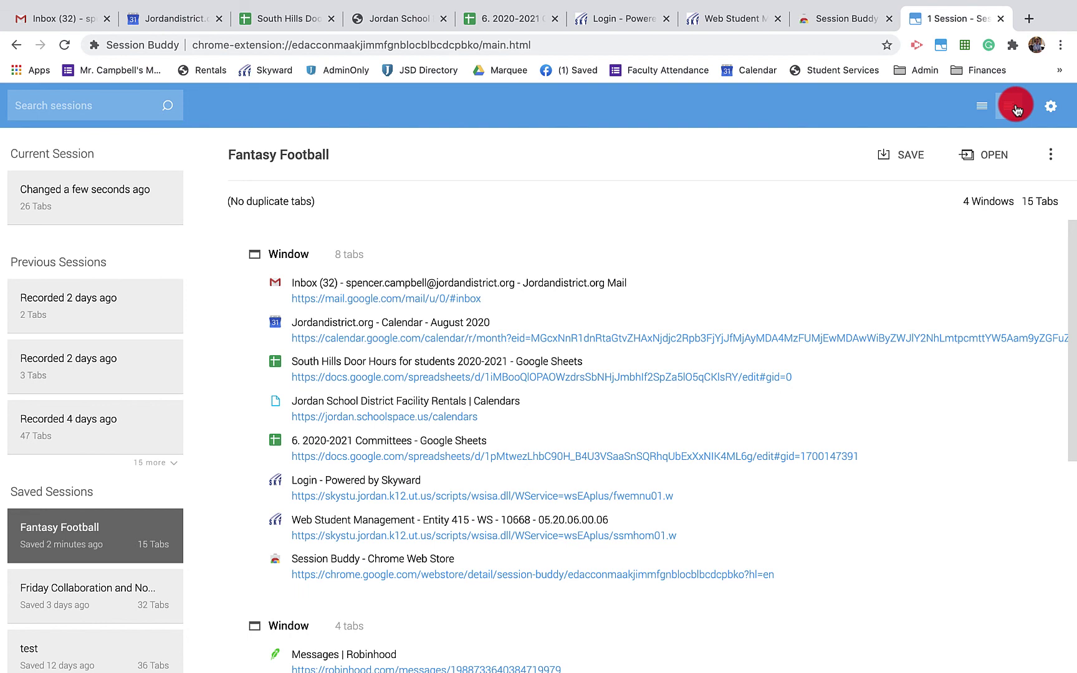
# Open the gear options menu and the session's three-dot actions menu, closing both without choosing anything.
pyautogui.click(1051, 106)
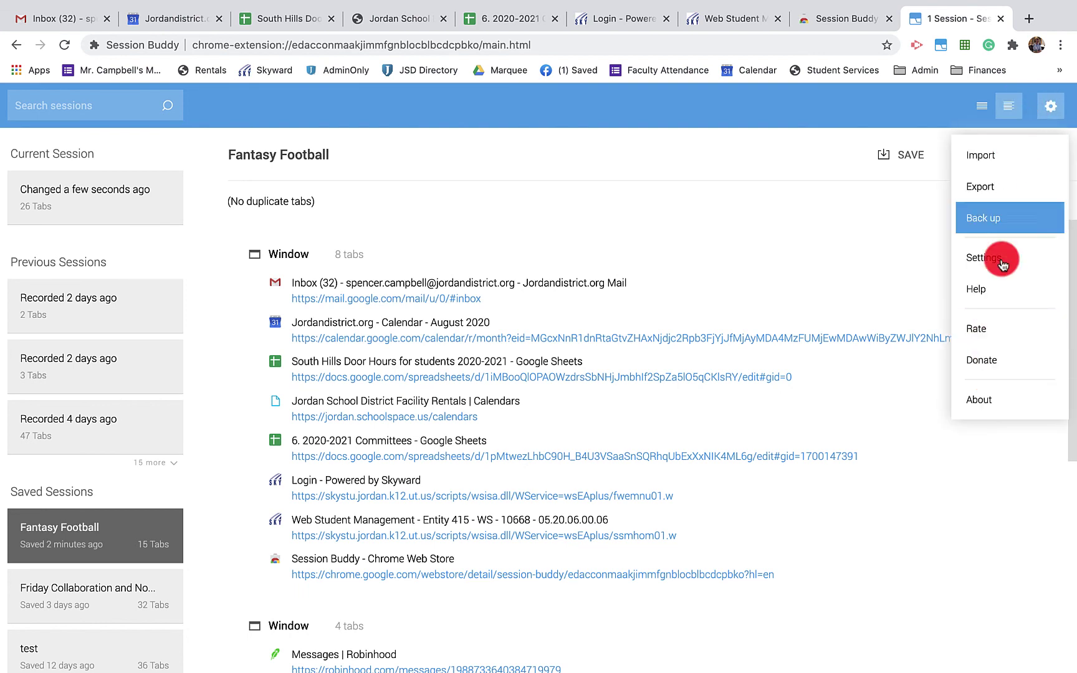
pyautogui.click(886, 255)
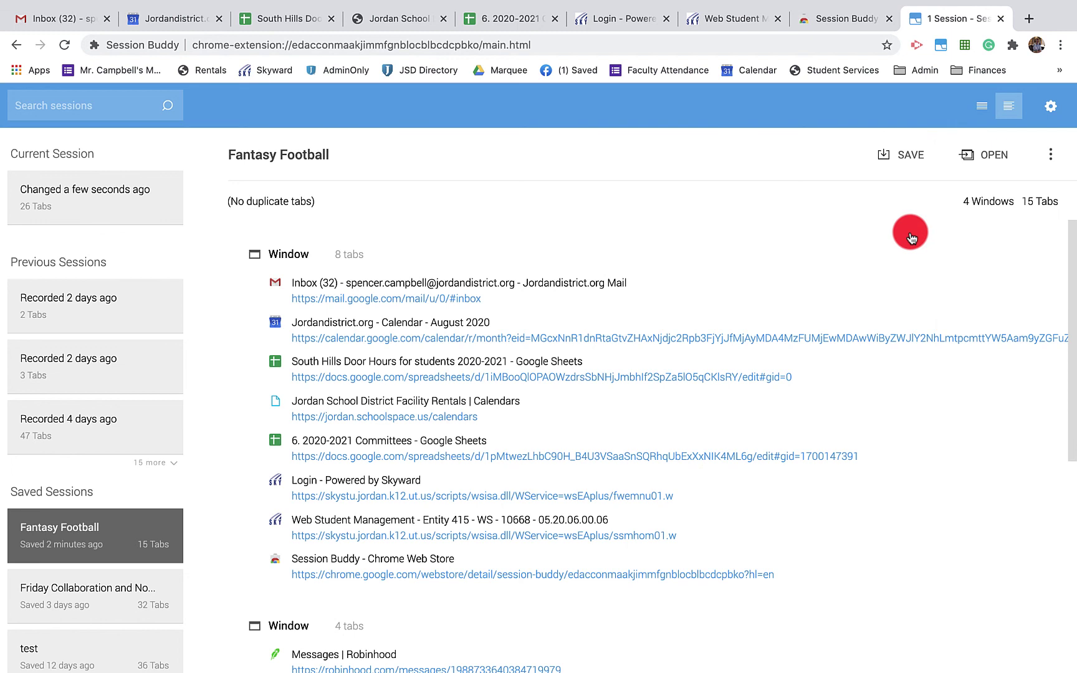
pyautogui.click(1050, 154)
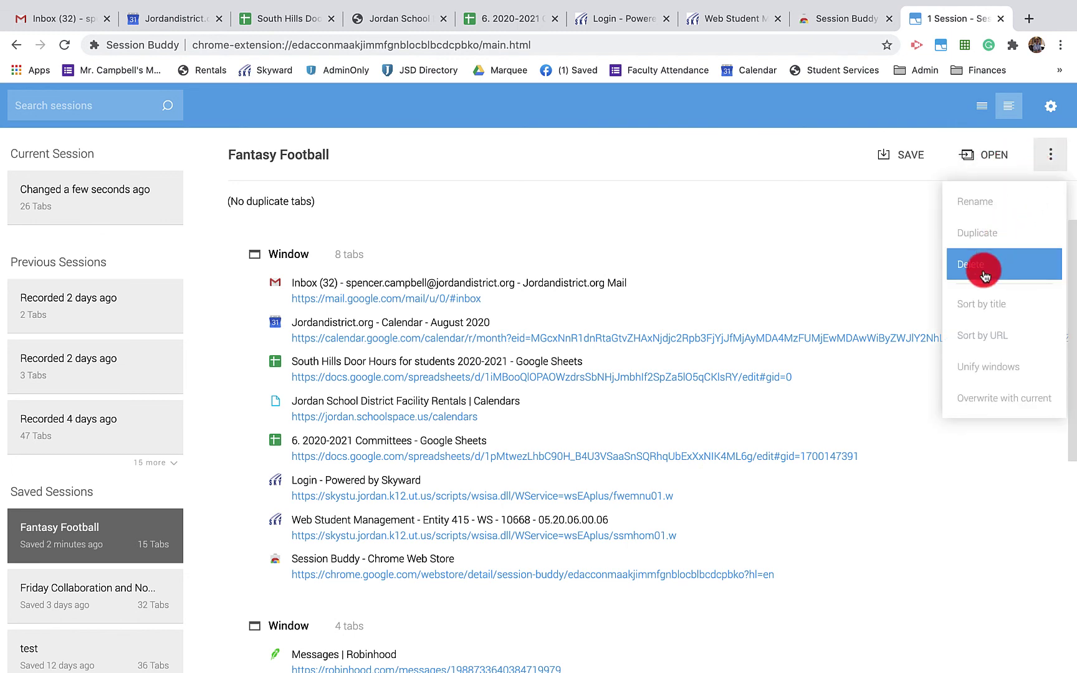
pyautogui.click(893, 248)
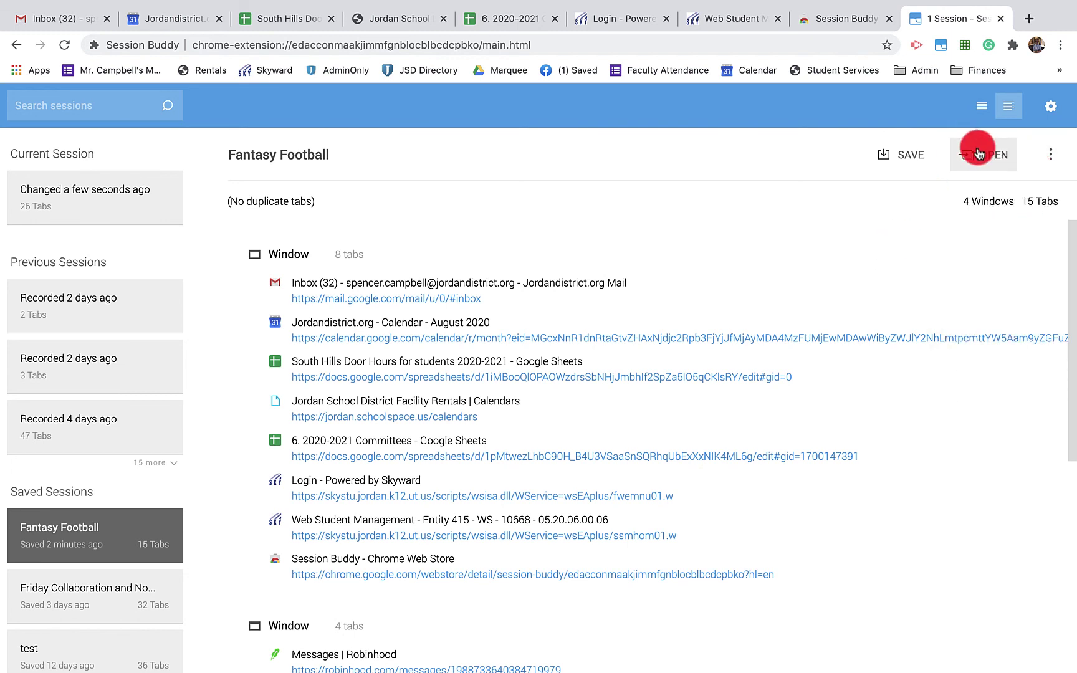